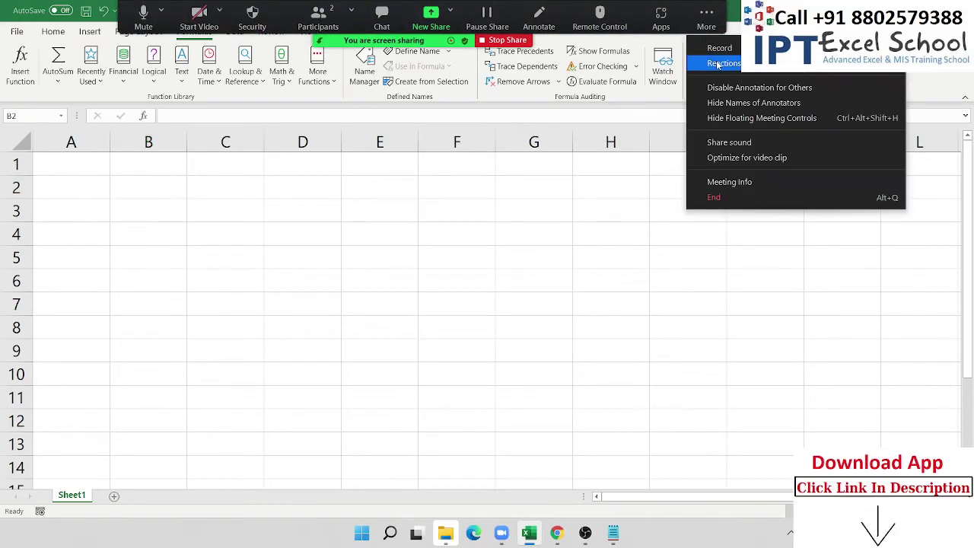
Step: Dismiss the open menu and the lookup function list to get back to the sheet
click(185, 183)
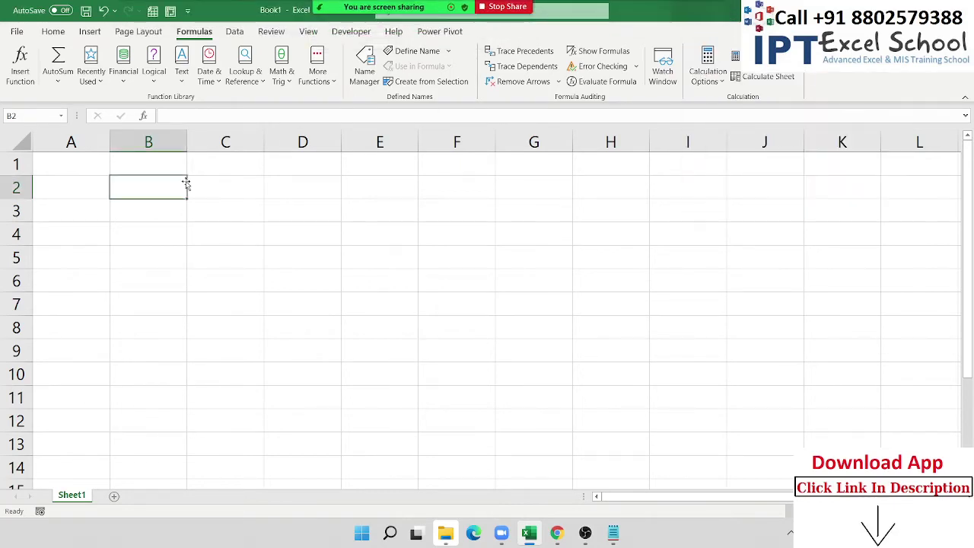
click(249, 85)
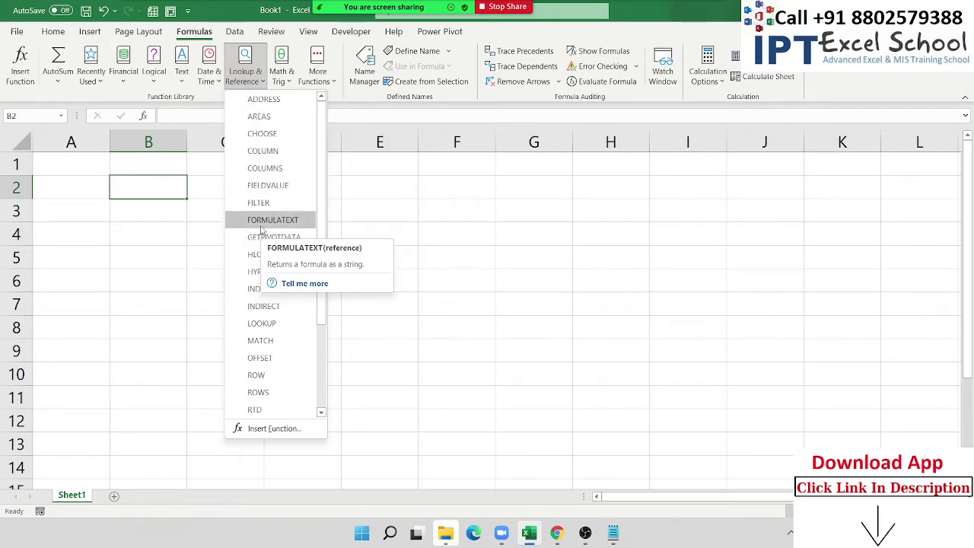
click(124, 241)
Step: Enter labels R and C in A2:B2 and the values 8 and 7 in A3:B3
ctrl+scroll(226, 241, up, 2)
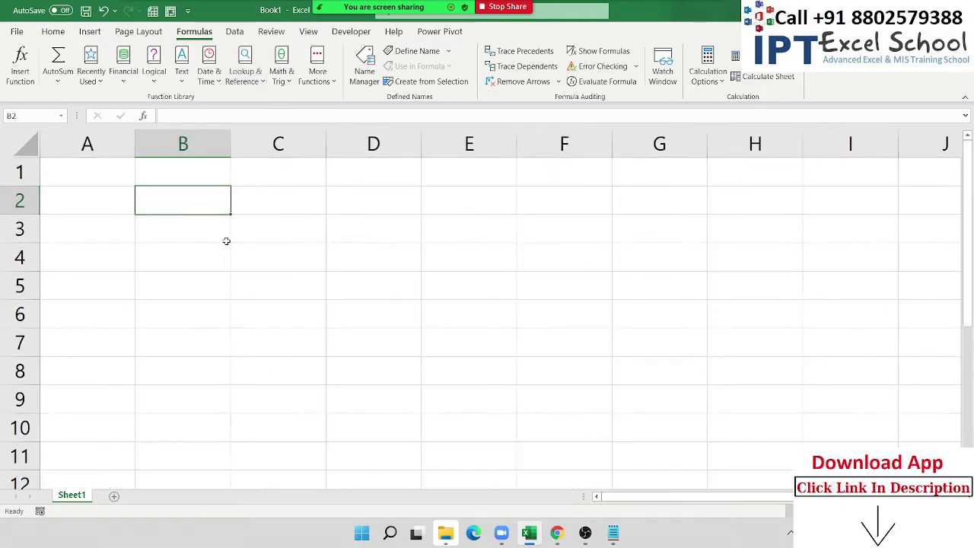
click(121, 210)
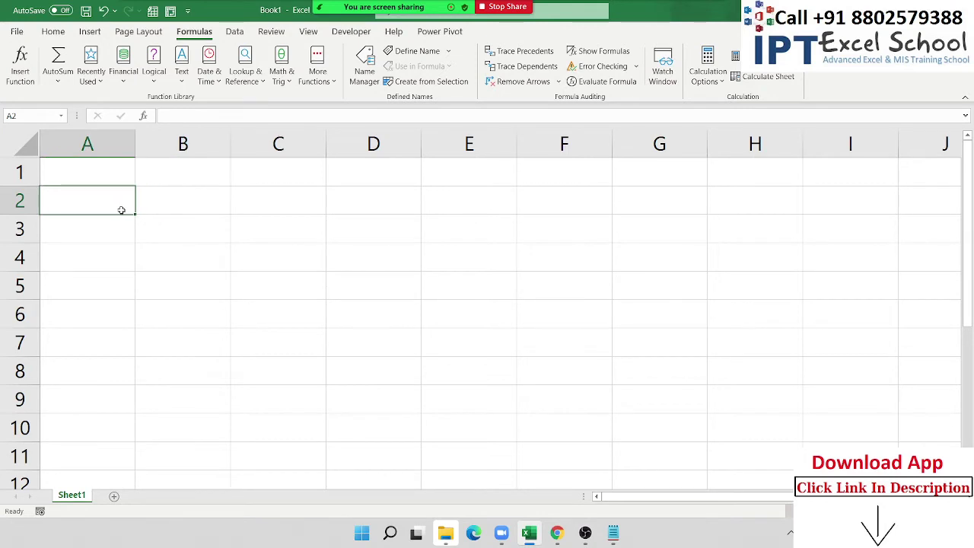
text(R)
key(Tab)
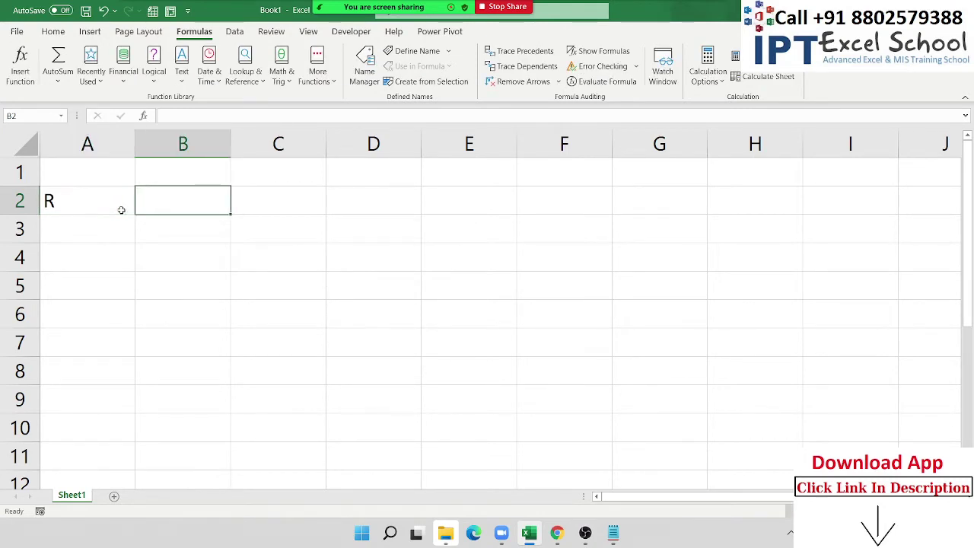
text(C)
key(Return)
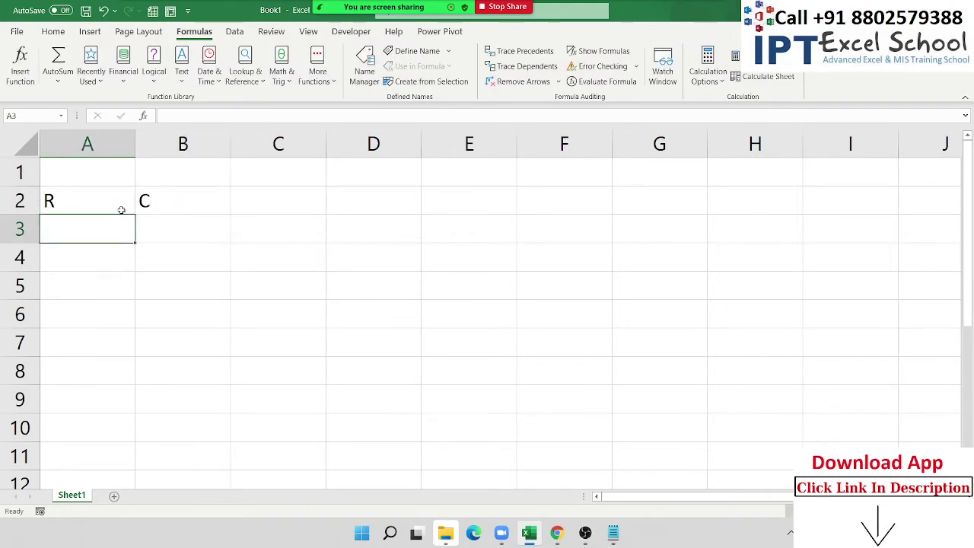
text(8)
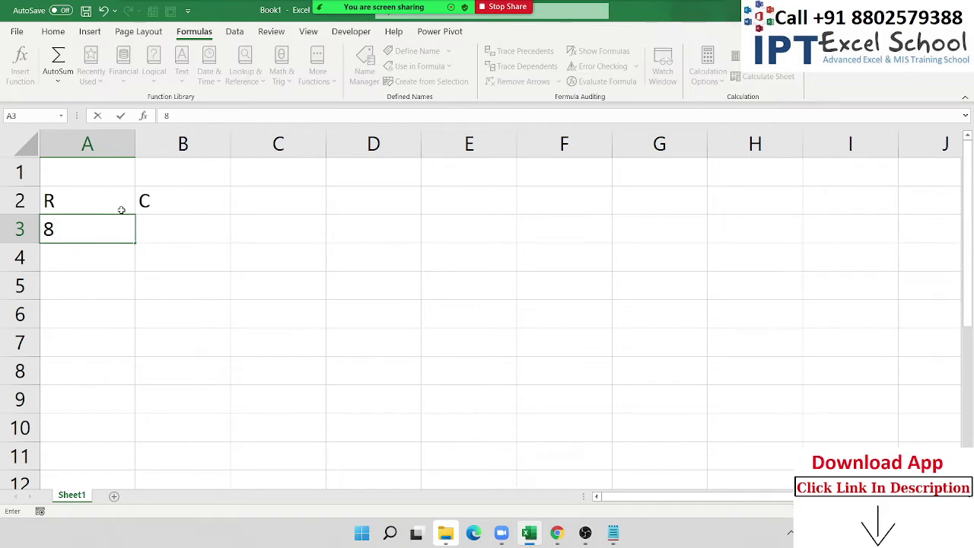
key(Tab)
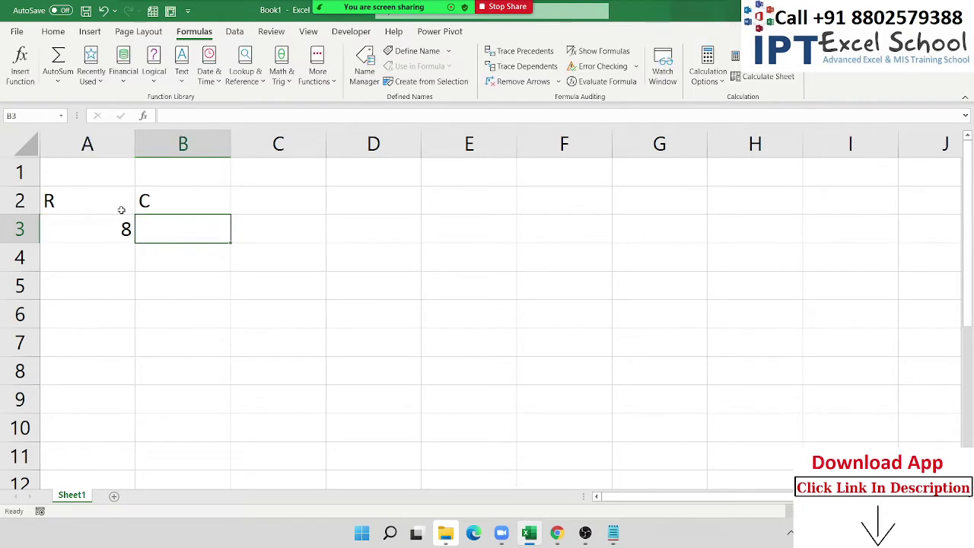
text(7)
key(Return)
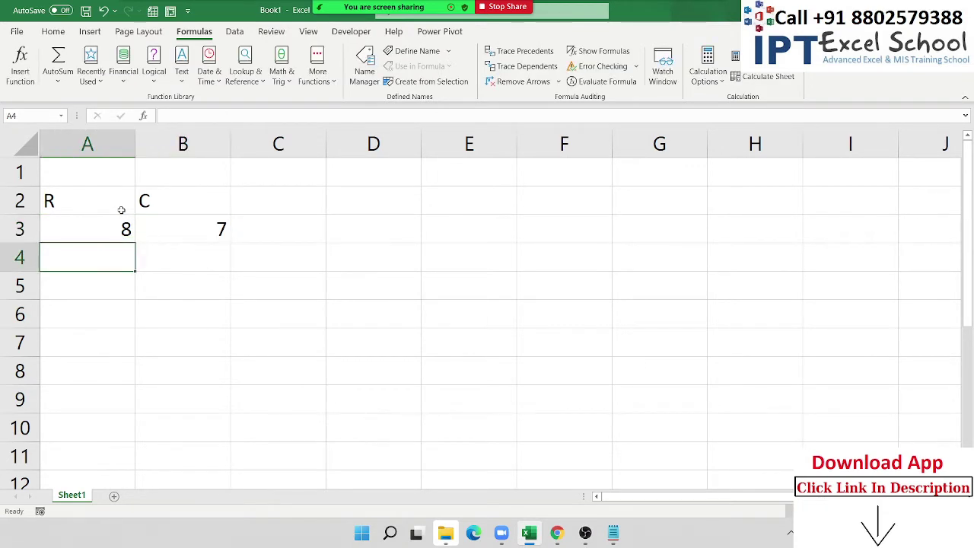
Step: Enter =ADDRESS(A3,B3) in C3 so it returns $G$8
key(Up)
key(Right)
key(Right)
text(=)
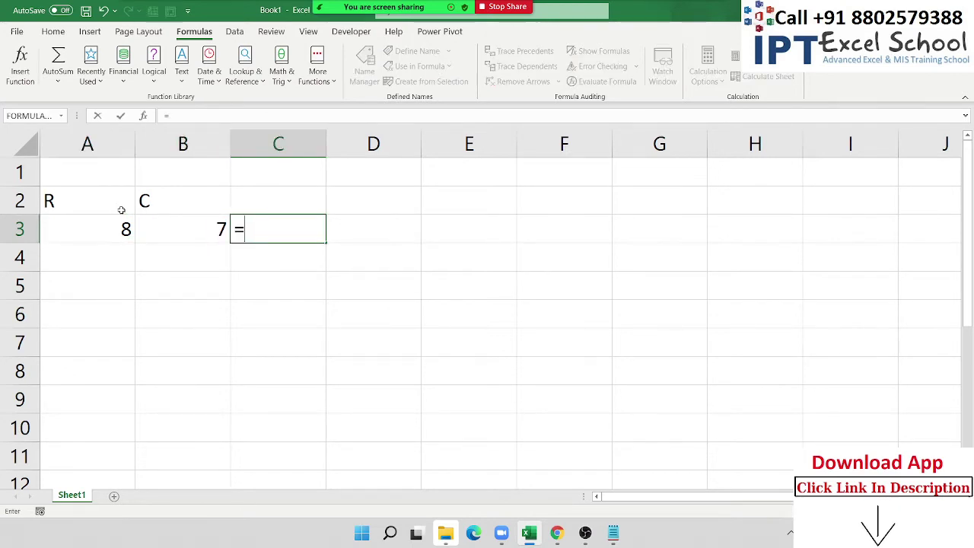
text(ad)
key(Tab)
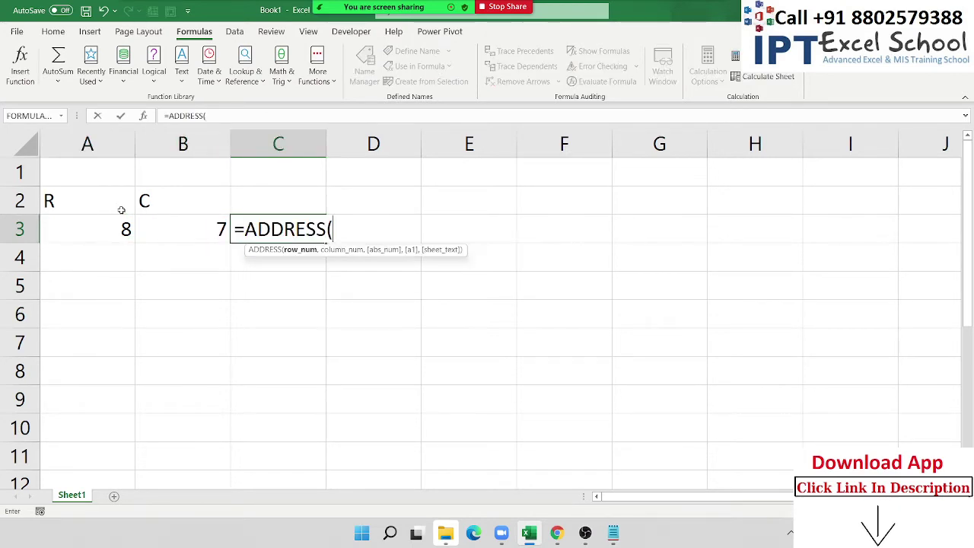
key(Left)
key(Left)
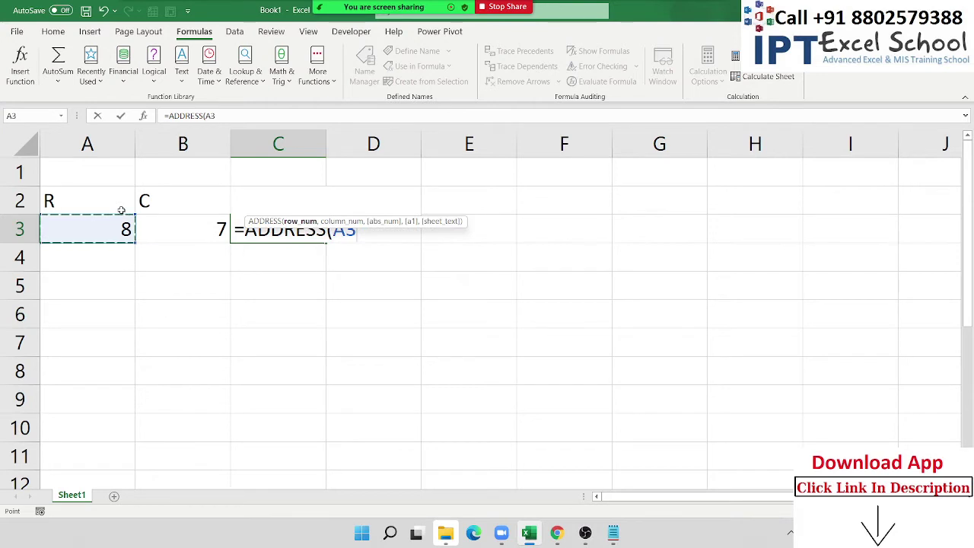
text(,)
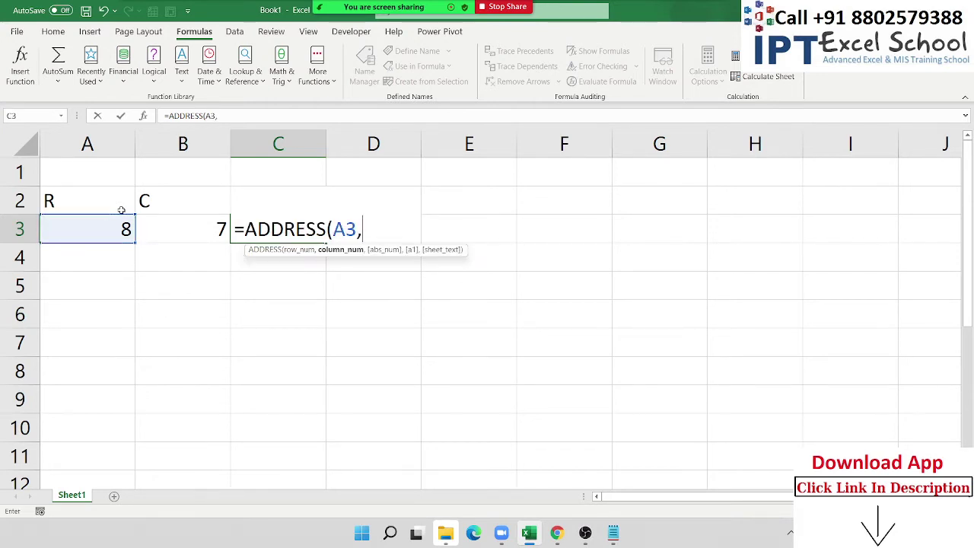
key(Left)
key(Return)
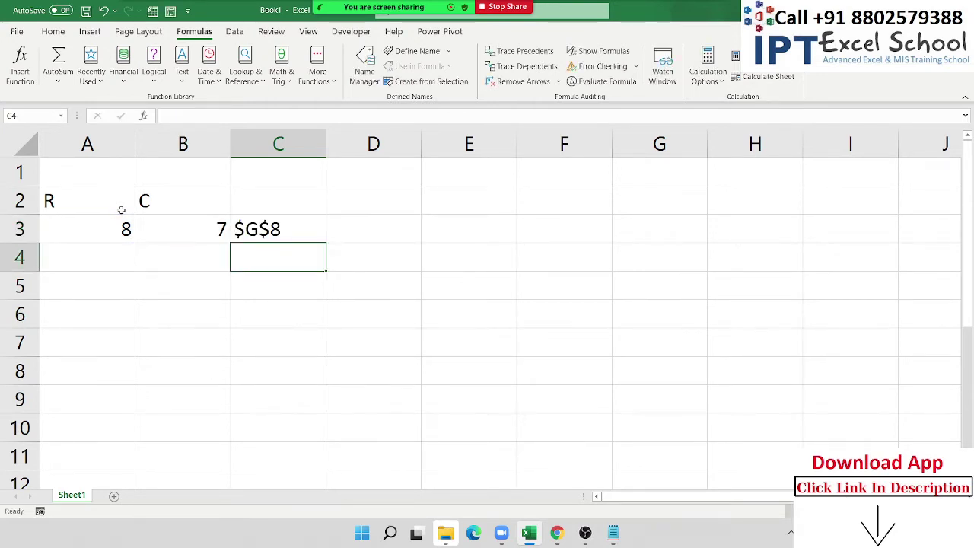
Step: Put the value 856 in cell G8
click(72, 365)
key(Right)
key(Right)
key(Right)
key(Right)
key(Right)
text(856)
key(Return)
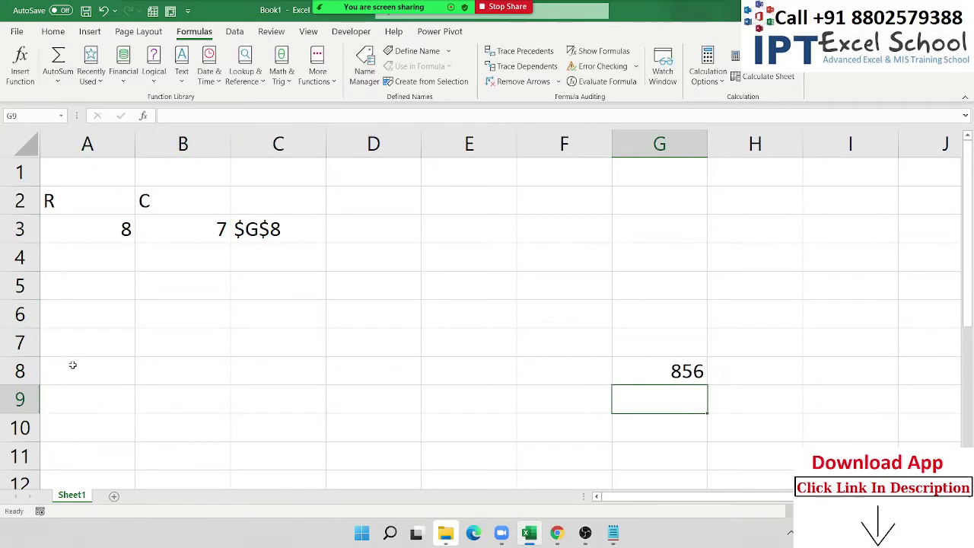
Step: Go back to C3 and review its ADDRESS formula
key(Up)
key(Left)
key(Left)
key(Left)
key(Left)
key(Up)
key(Up)
key(Up)
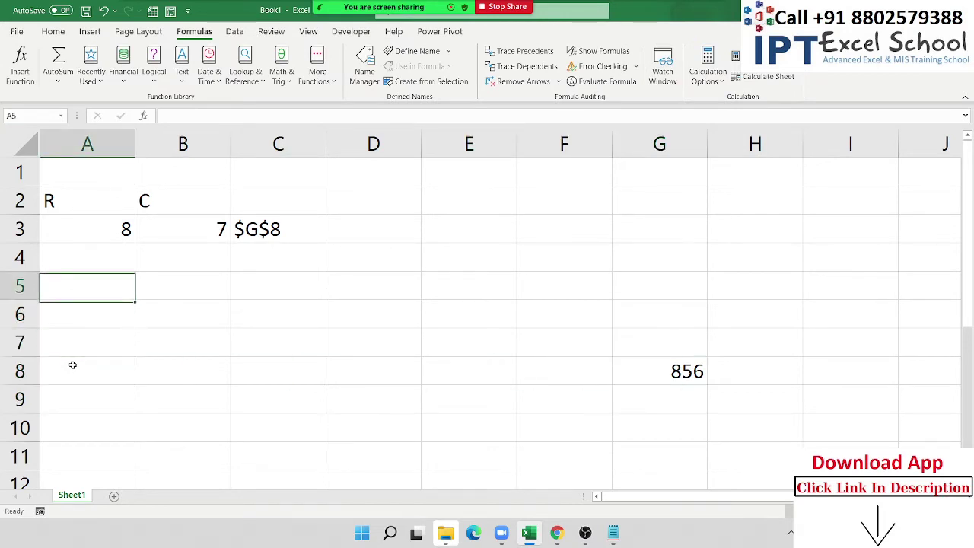
key(Up)
key(Right)
key(Right)
key(Up)
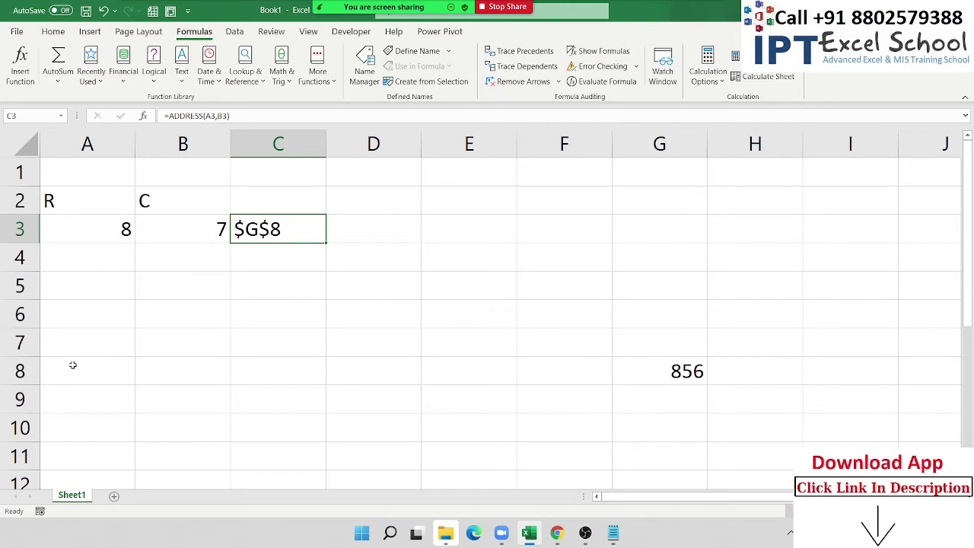
key(Right)
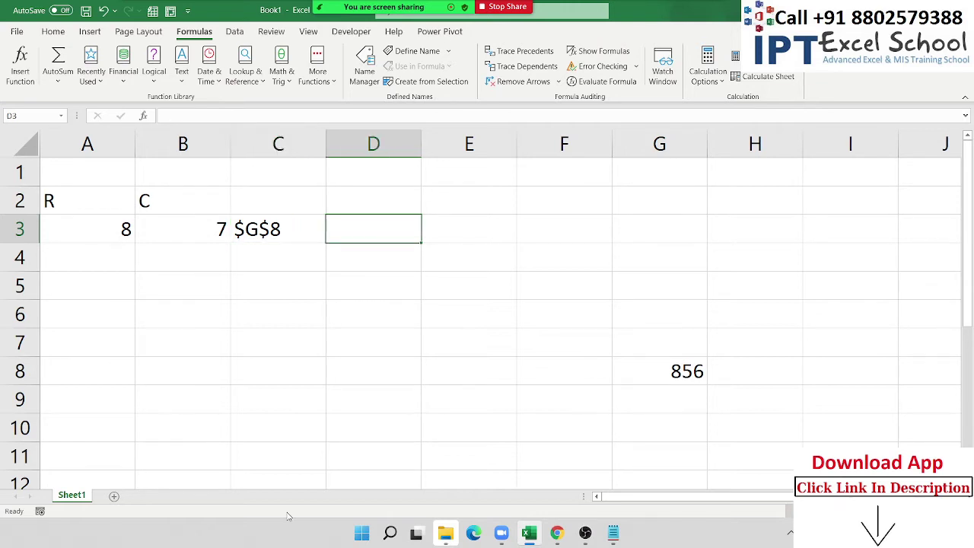
click(241, 230)
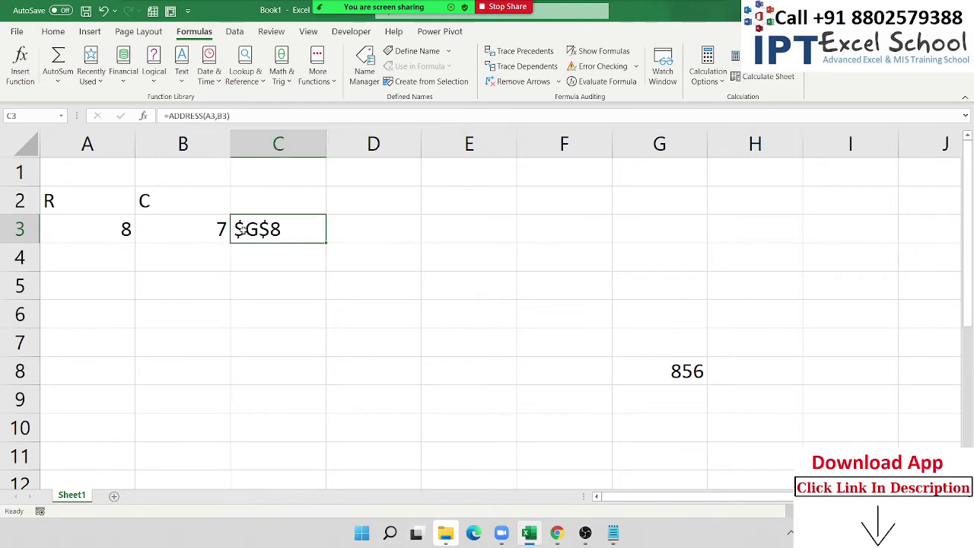
Step: Enter =INDIRECT(C3) in D3 to fetch the 856 stored at that address
double_click(357, 231)
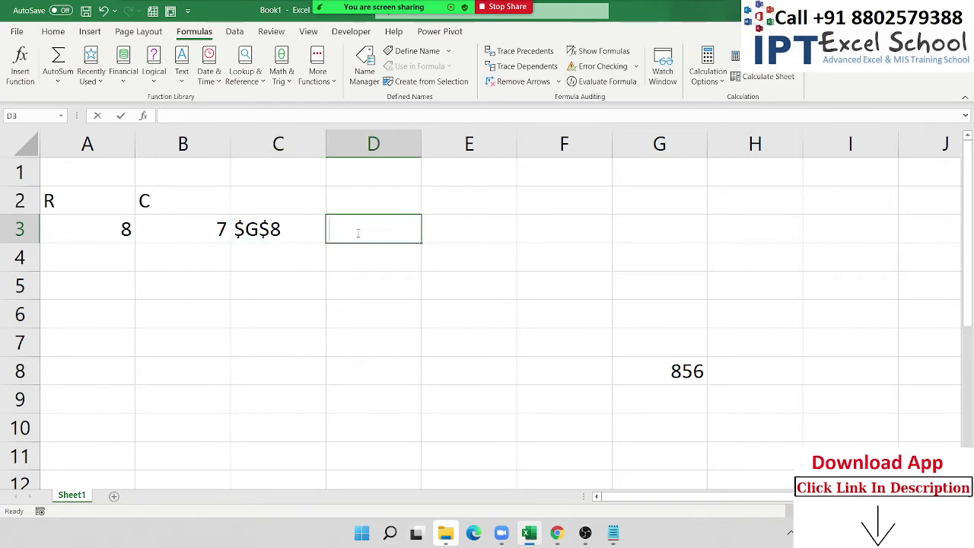
text(=ind)
key(Down)
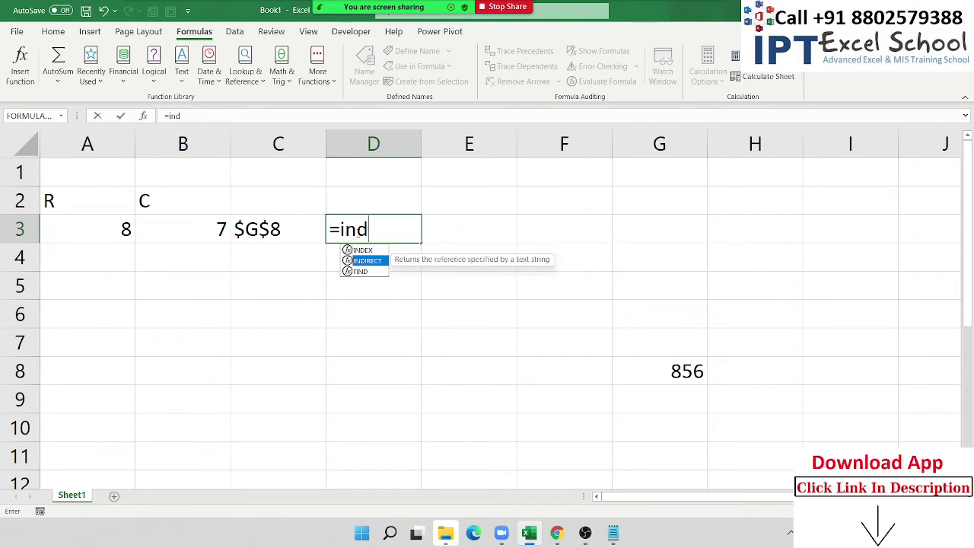
key(Tab)
key(Left)
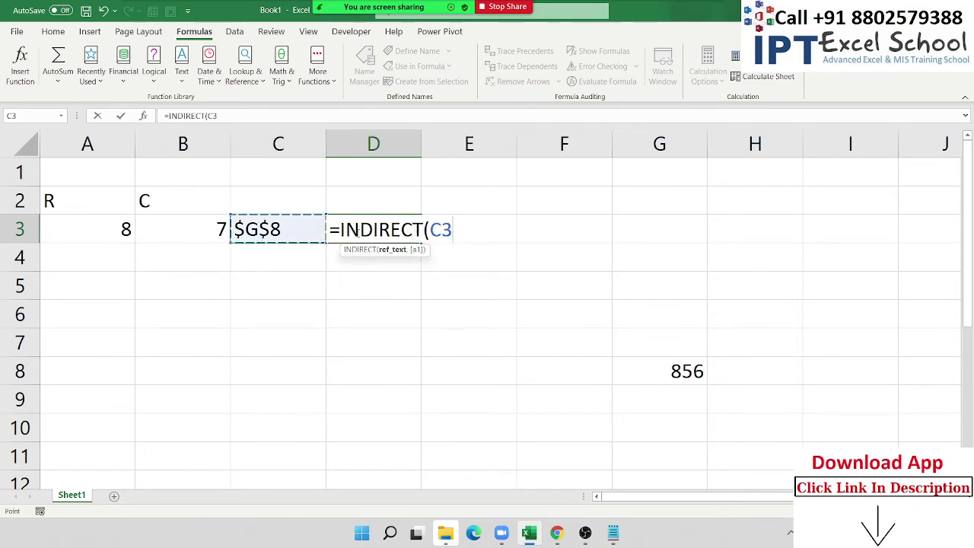
key(Return)
Step: Check D3's result, then start typing A1 into cell E2
click(357, 232)
key(Up)
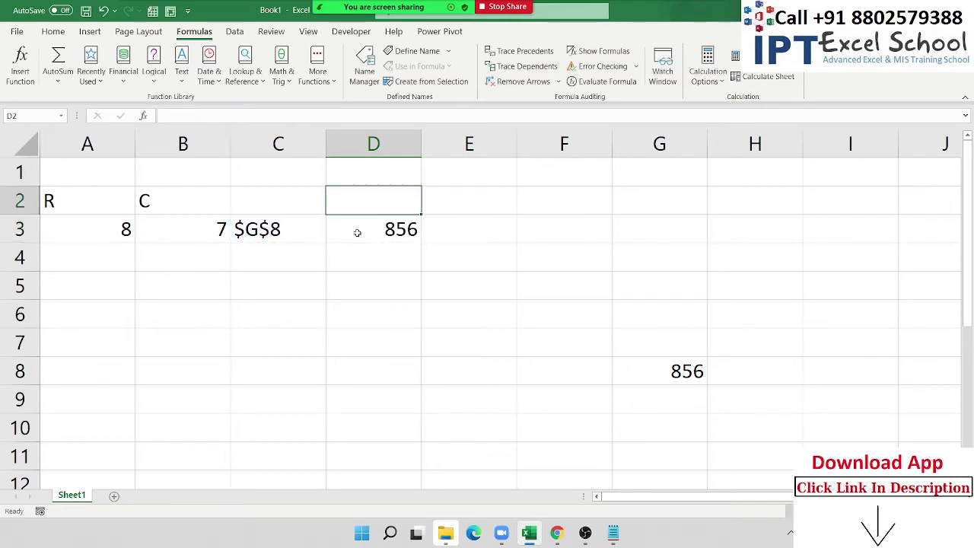
key(Right)
text(A1)
key(BackSpace)
key(BackSpace)
Step: Enter =A1 in E2 and put 20 in cell A1
key(Escape)
text(=a1)
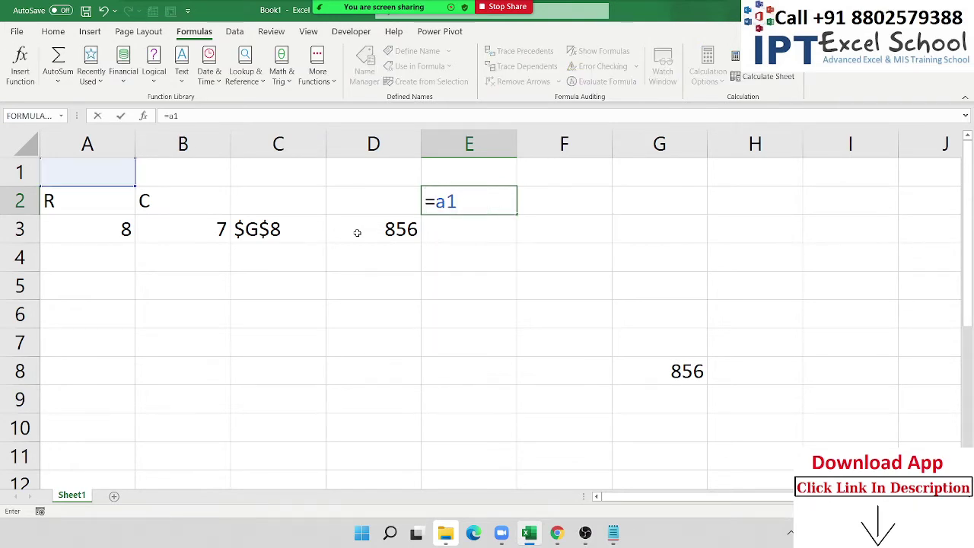
key(Return)
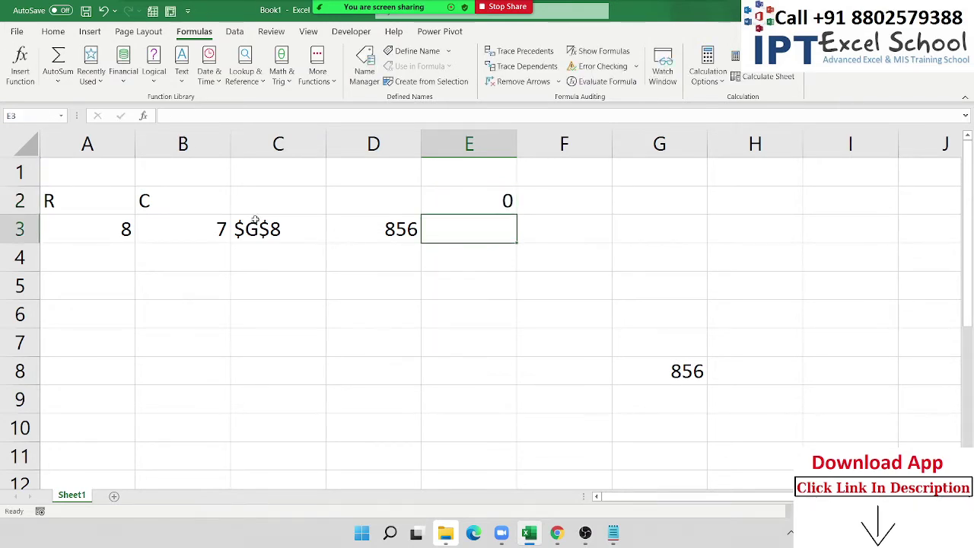
click(50, 176)
text(20)
key(Return)
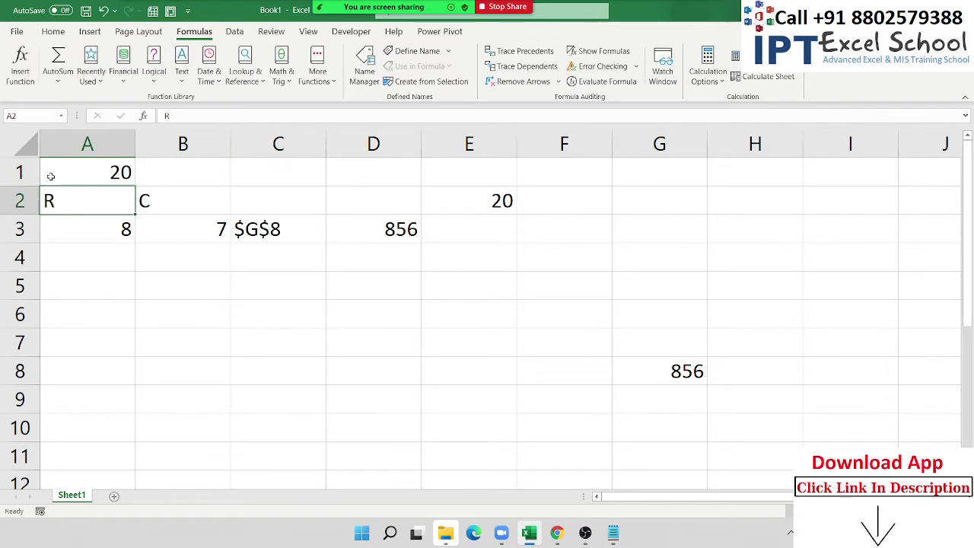
Step: Replace E2's content with the plain text A1
click(477, 196)
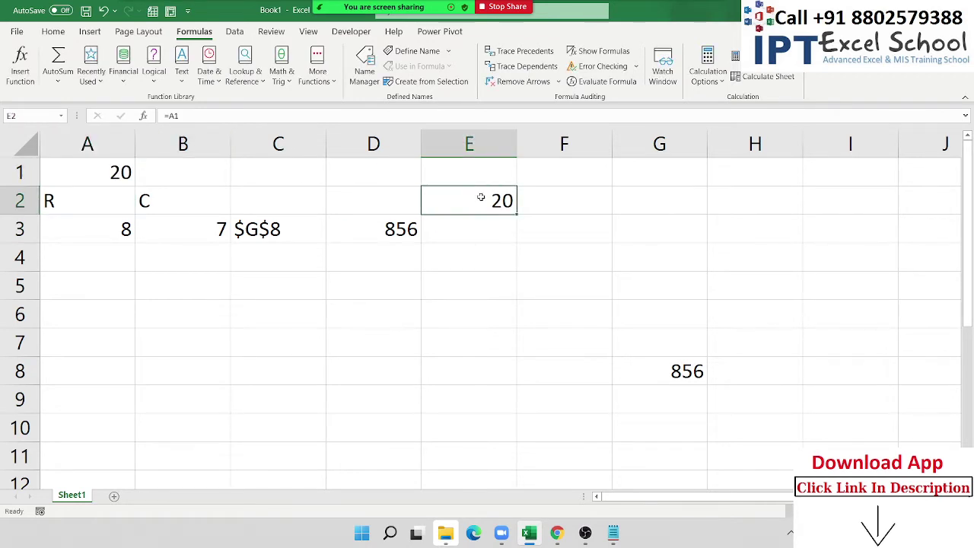
text(A1)
key(Return)
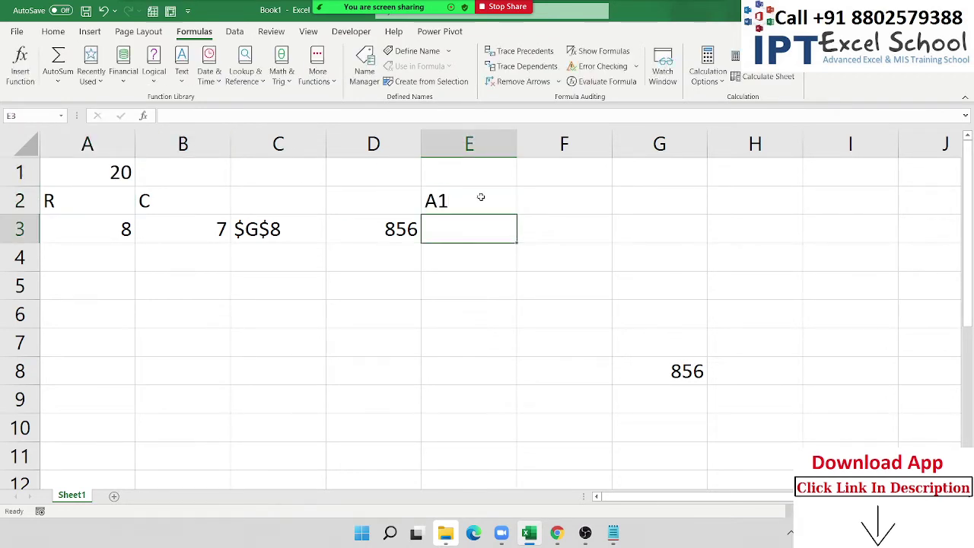
click(481, 197)
Step: Attempt a formula in F2 referencing E2, then cancel the faulty entry
key(Right)
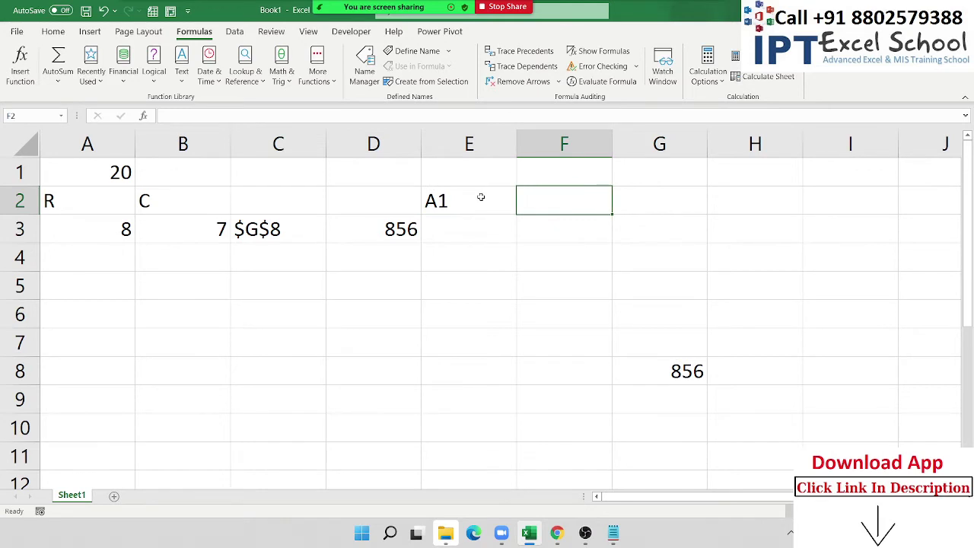
text(=)
click(481, 197)
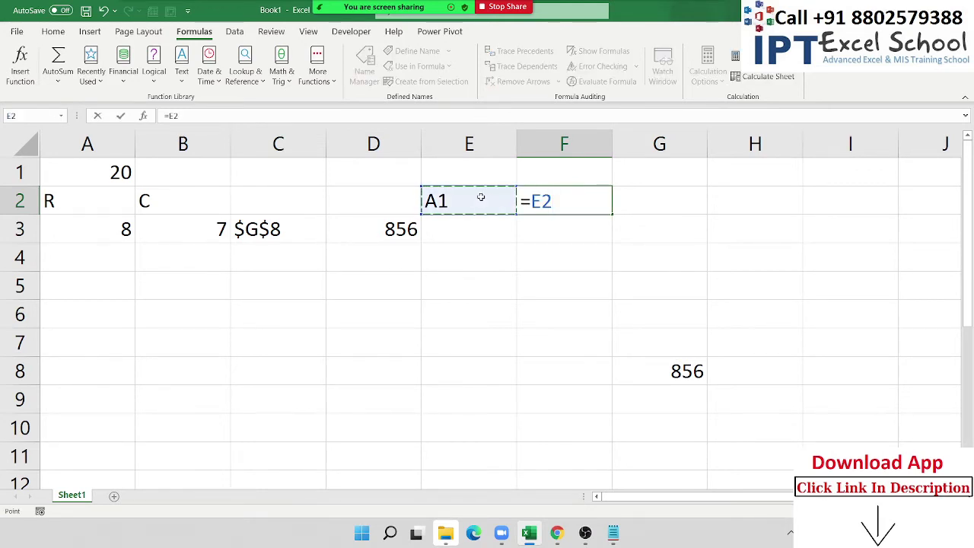
text(.)
key(Return)
key(Return)
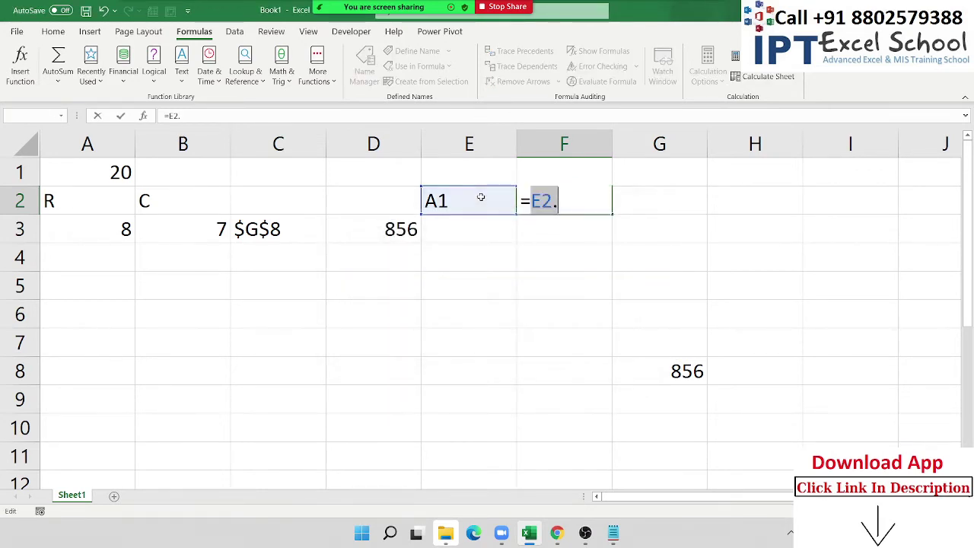
key(Escape)
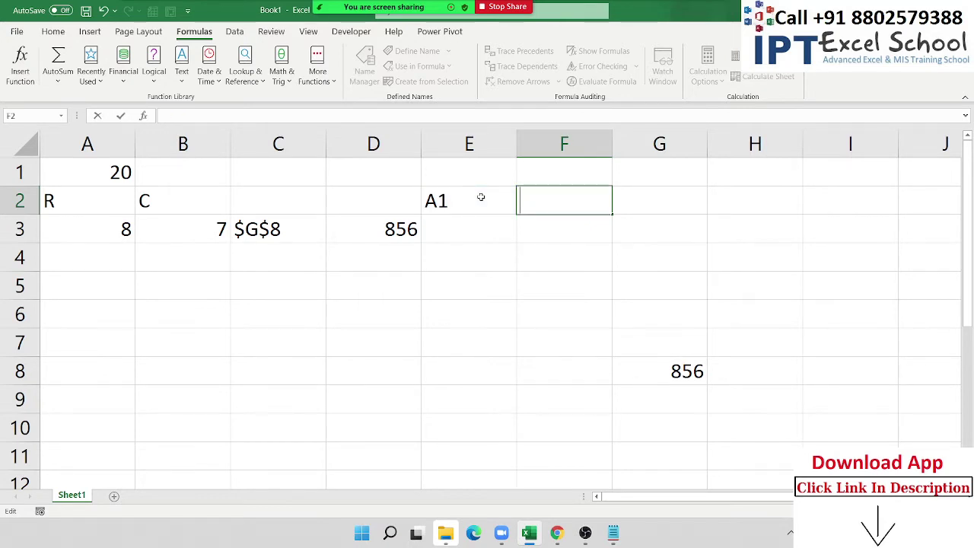
text(su)
key(Escape)
Step: Enter =SUM(E2) in cell F2
text(=)
text(sum)
key(Tab)
click(481, 197)
key(Return)
key(Up)
Step: Wrap E2 in INDIRECT so F2 reads =SUM(INDIRECT(E2))
key(F2)
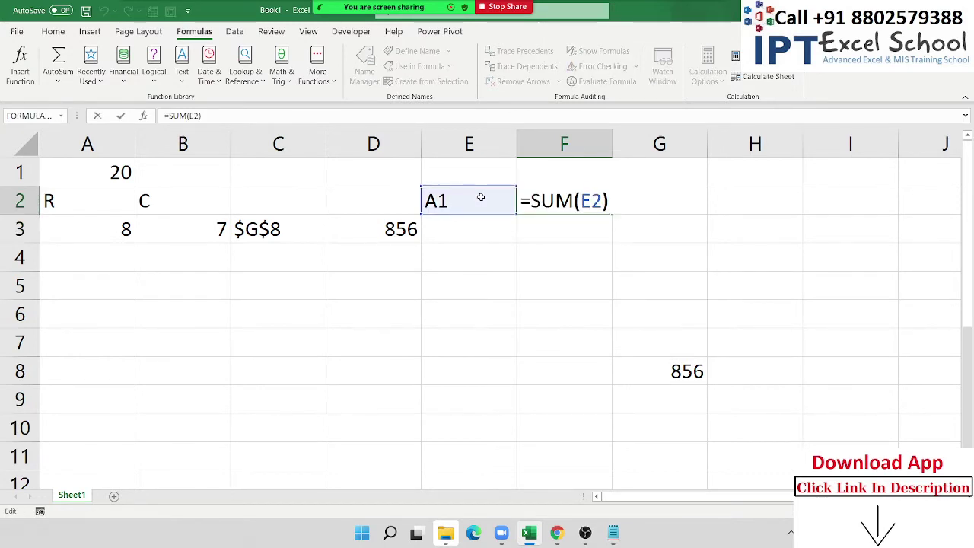
key(Left)
key(shift+Left)
key(shift+Left)
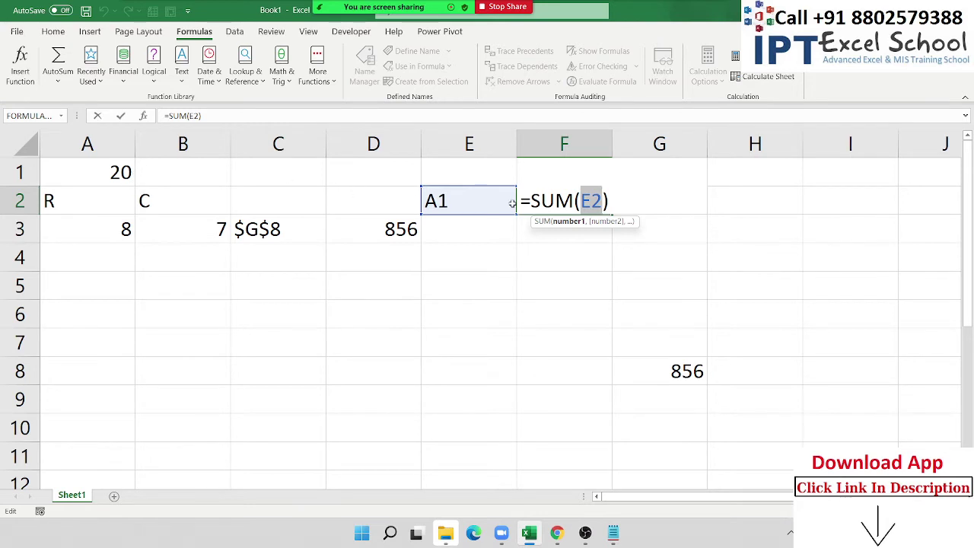
key(Left)
text(i)
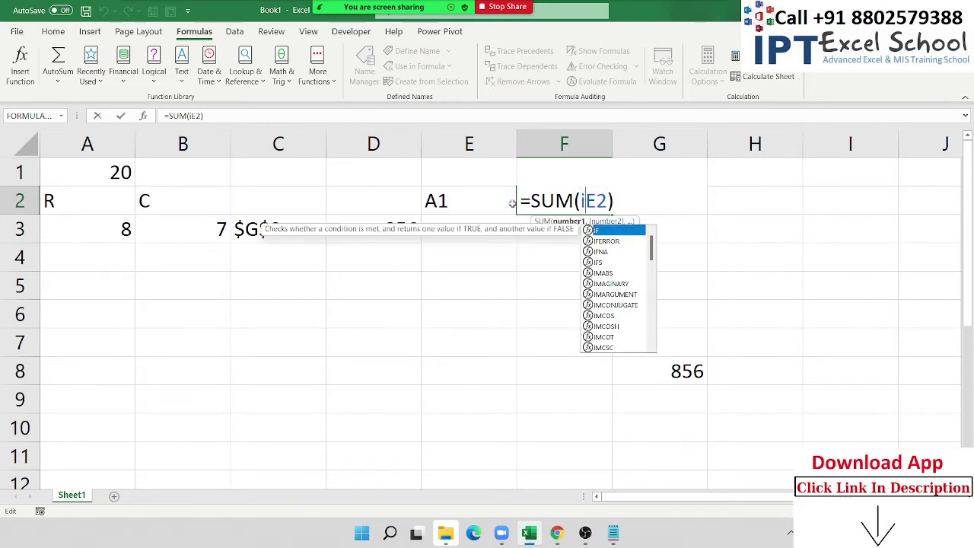
text(n)
key(Down)
key(Tab)
key(Right)
key(Right)
text())
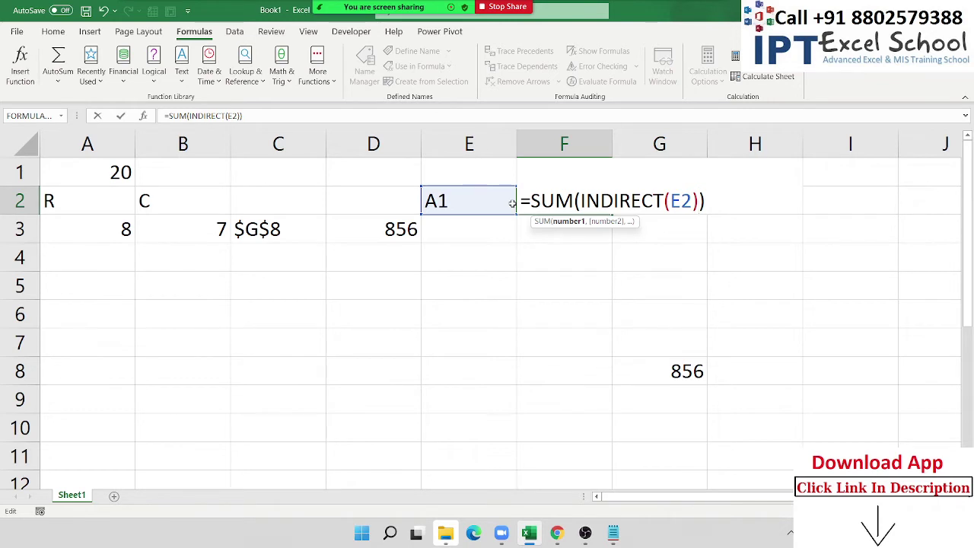
key(Return)
key(Up)
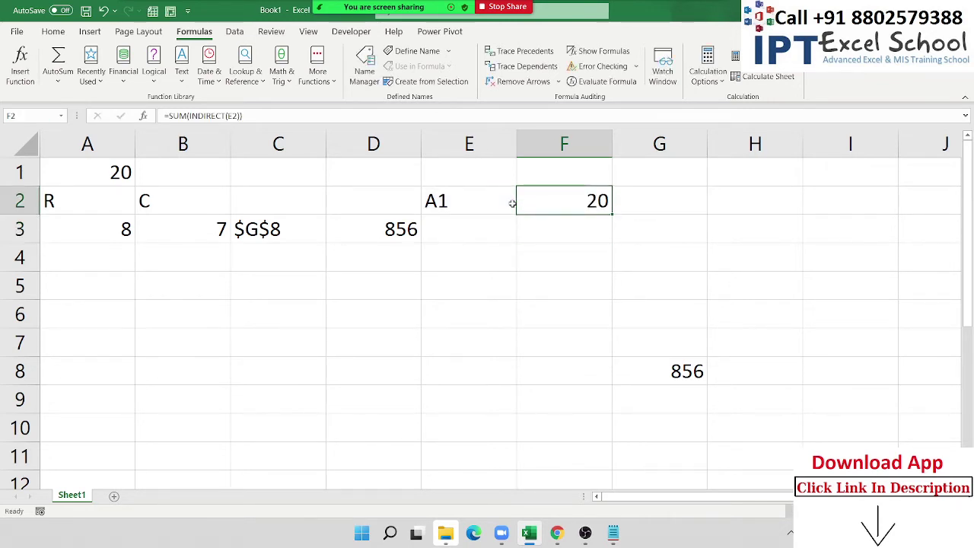
Step: Review the formulas in F2 and C3 unchanged, with F2 still showing 20
key(F2)
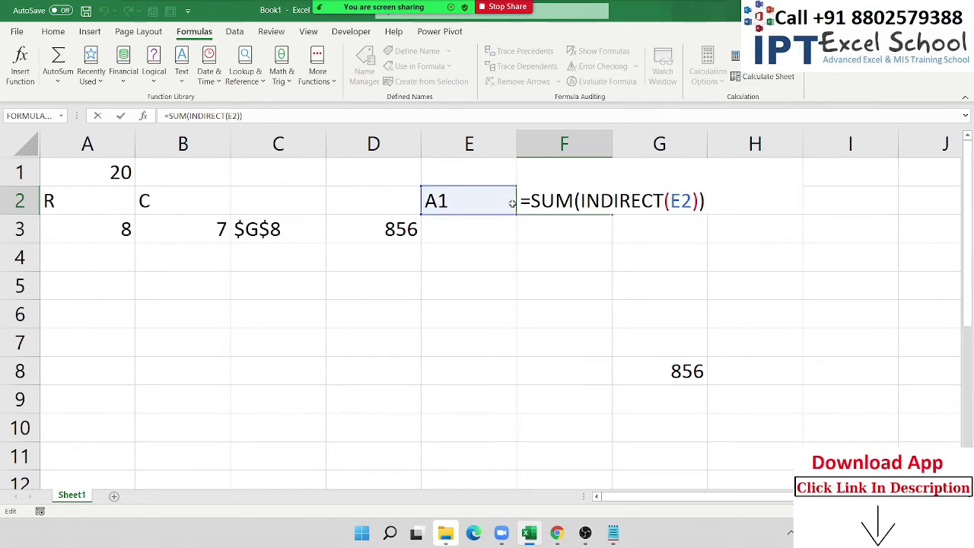
key(Left)
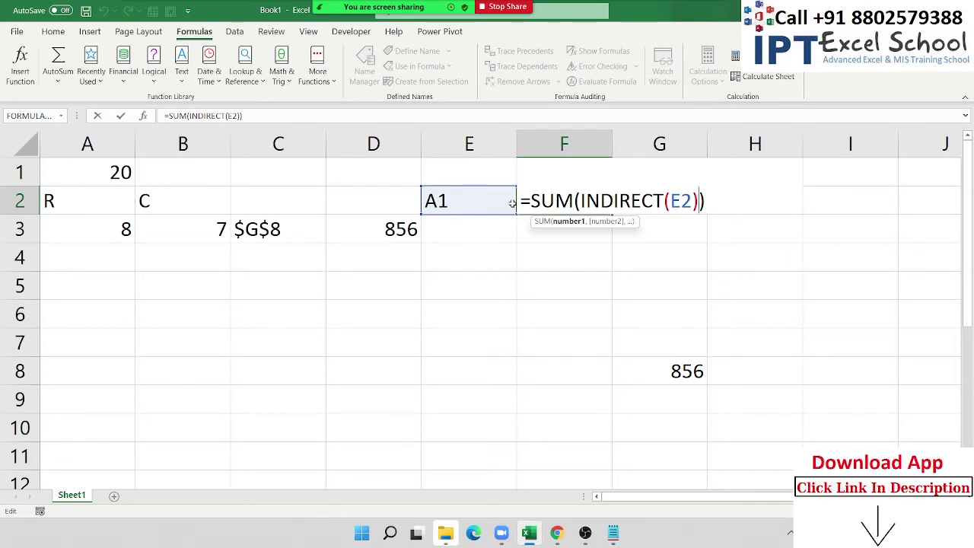
key(ctrl+Return)
key(Left)
key(Left)
key(Down)
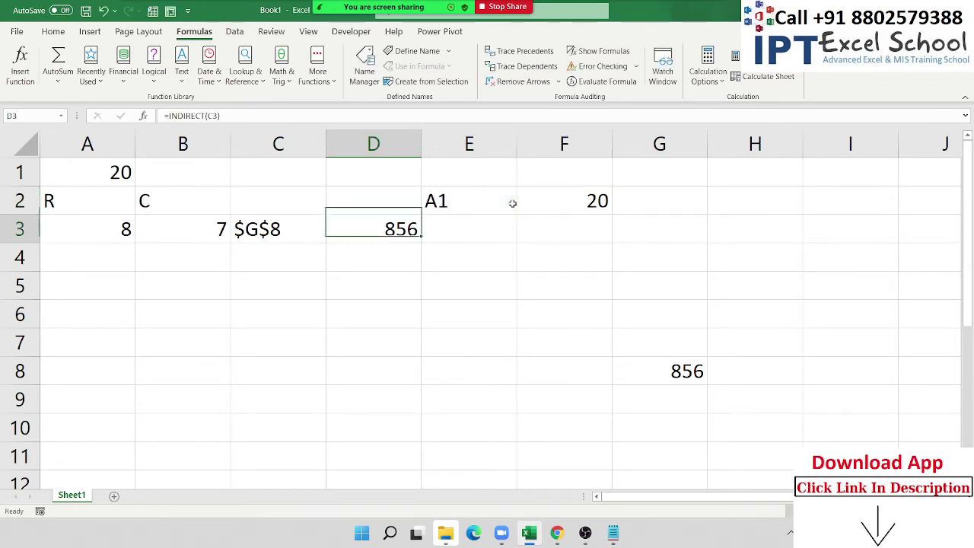
key(Left)
key(F2)
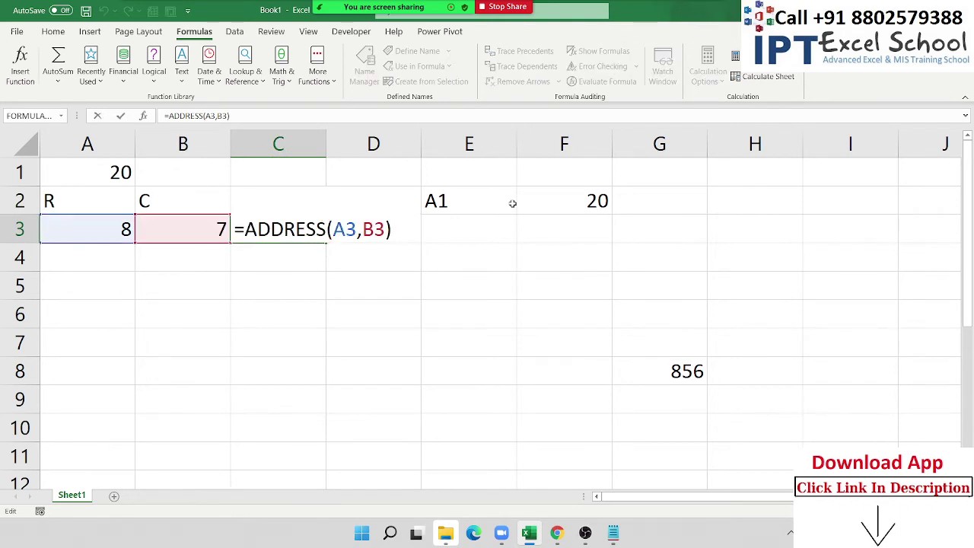
key(ctrl+Return)
key(Right)
key(Right)
key(Right)
key(Up)
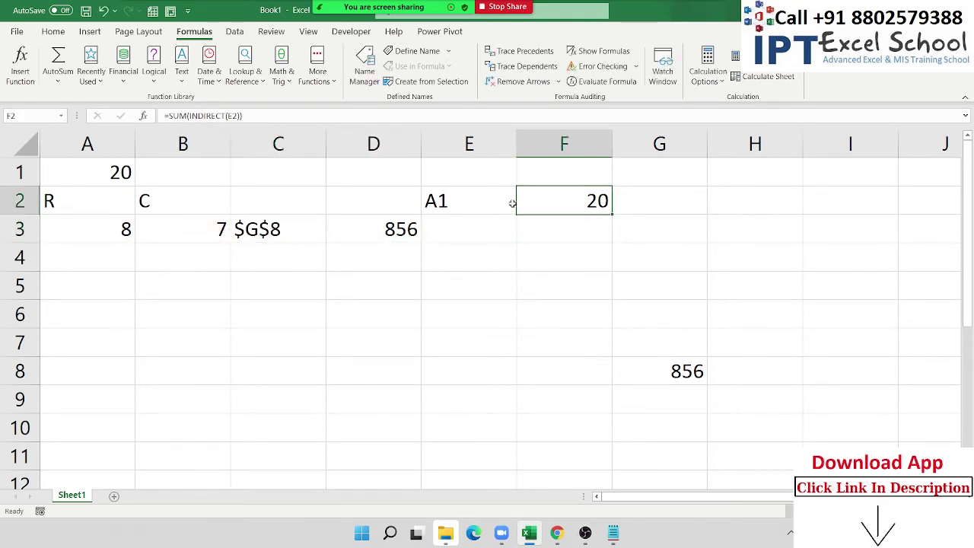
key(F2)
key(ctrl+Return)
Step: Add Sheet2 with a Name header and names from Puja down to Neeraj in A2:A8
click(115, 495)
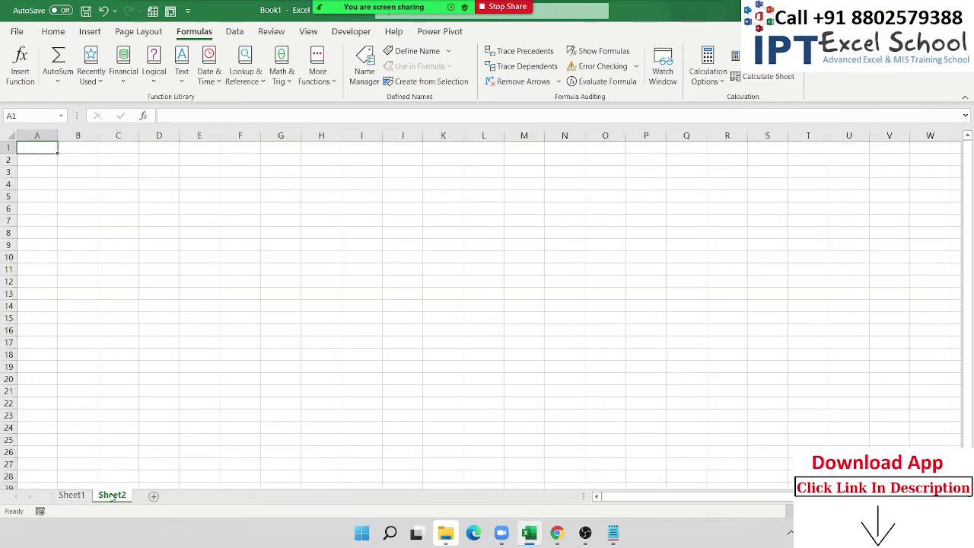
ctrl+scroll(72, 420, up, 3)
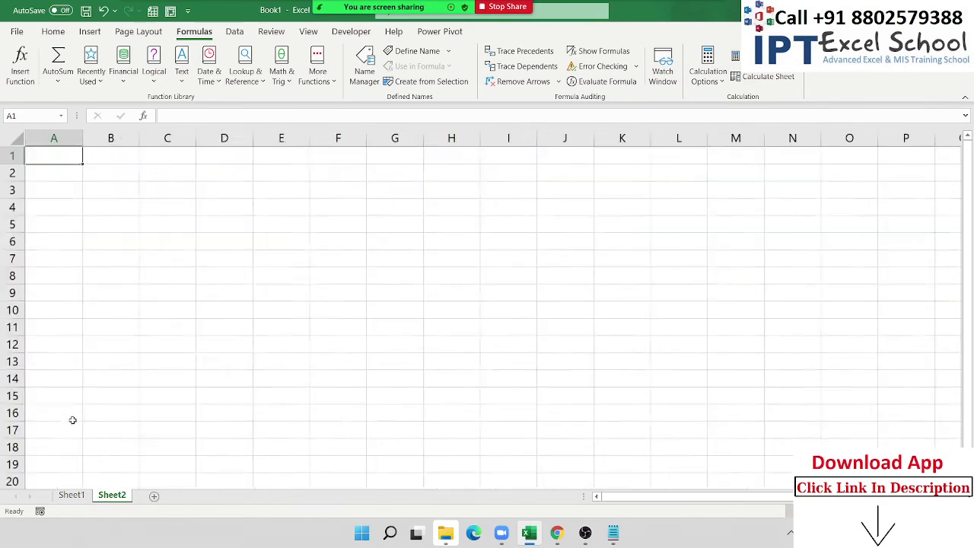
text(Name)
key(Return)
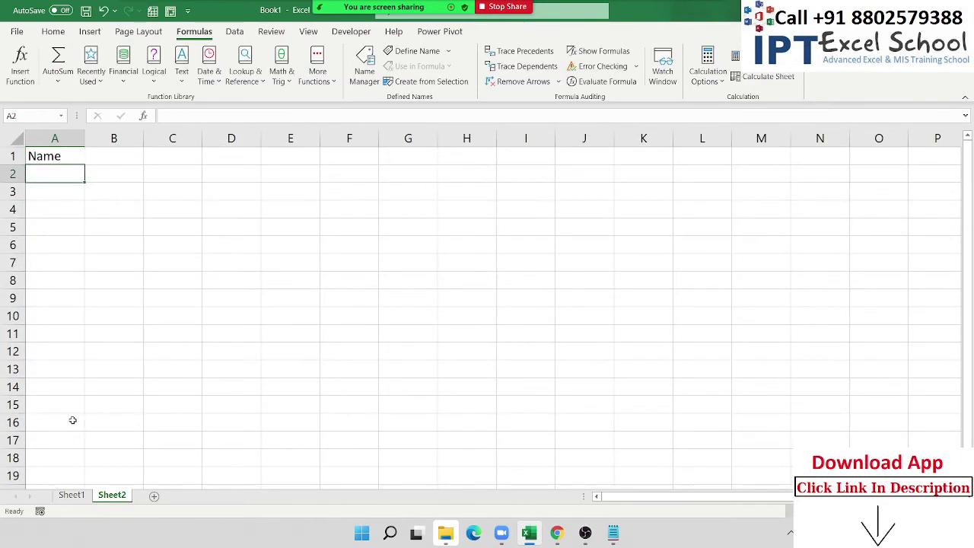
text(Puja)
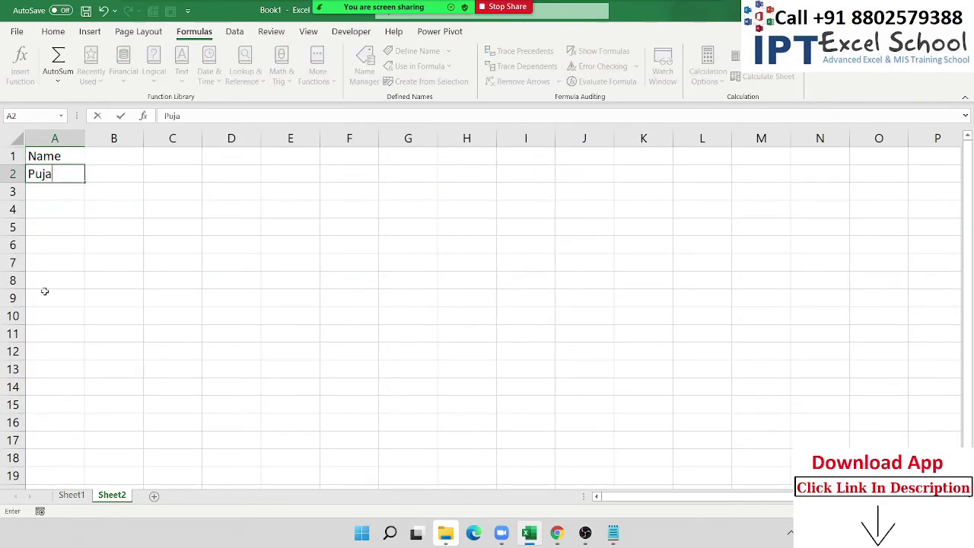
click(45, 292)
click(66, 176)
drag(84, 183, 85, 287)
Step: Enter Jan in B1 and autofill the months through Dec across row 1
click(122, 154)
text(Jan)
click(93, 197)
click(106, 157)
mouse_move(143, 165)
mouse_down()
mouse_move(666, 163)
mouse_move(797, 173)
mouse_up()
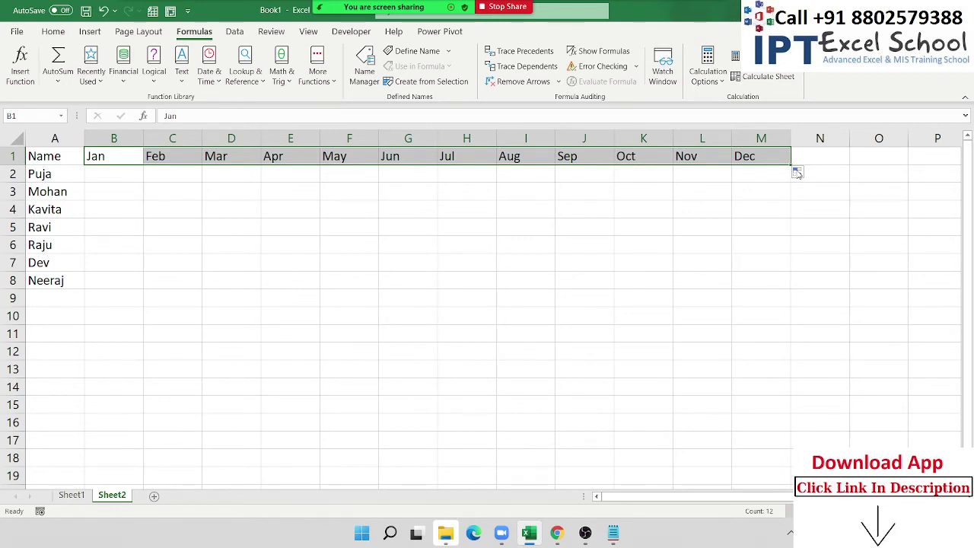
Step: Fill B2:M8 with =RANDBETWEEN(10,90) scores
key(Down)
text(=ra)
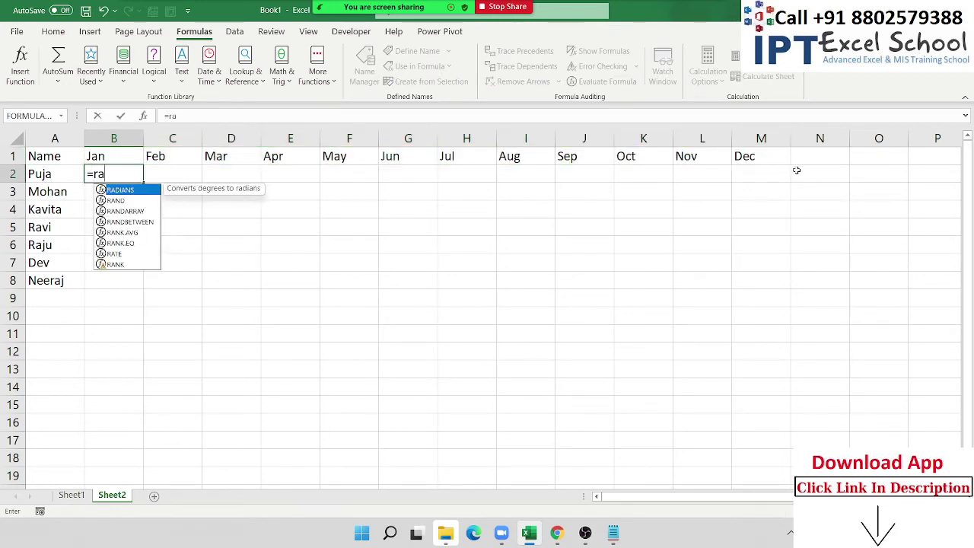
key(Down)
key(Down)
key(Down)
key(Tab)
text(10,90)
key(Return)
key(Up)
key(Up)
key(ctrl+Right)
key(Down)
key(ctrl+shift+Left)
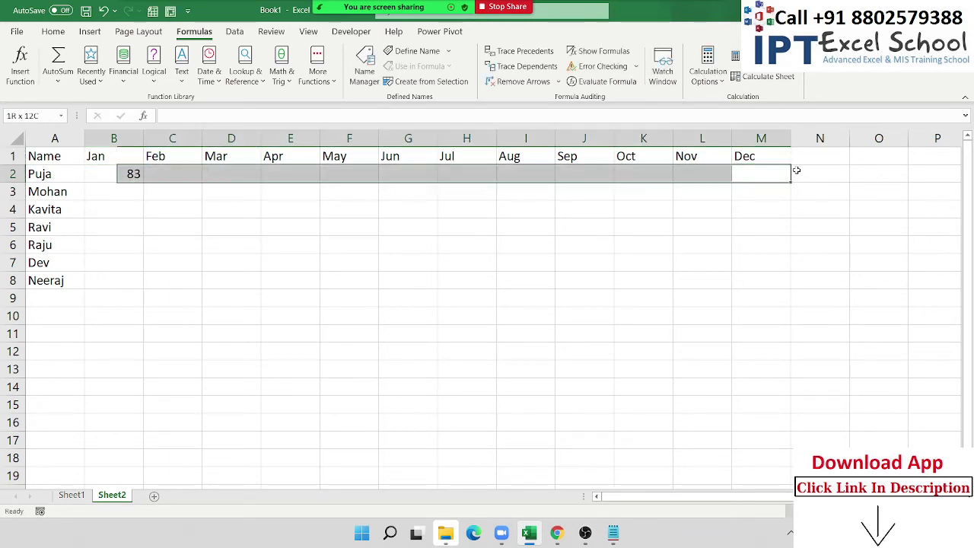
key(shift+Down)
key(shift+Down)
key(shift+Down)
key(shift+Down)
key(shift+Down)
key(shift+Down)
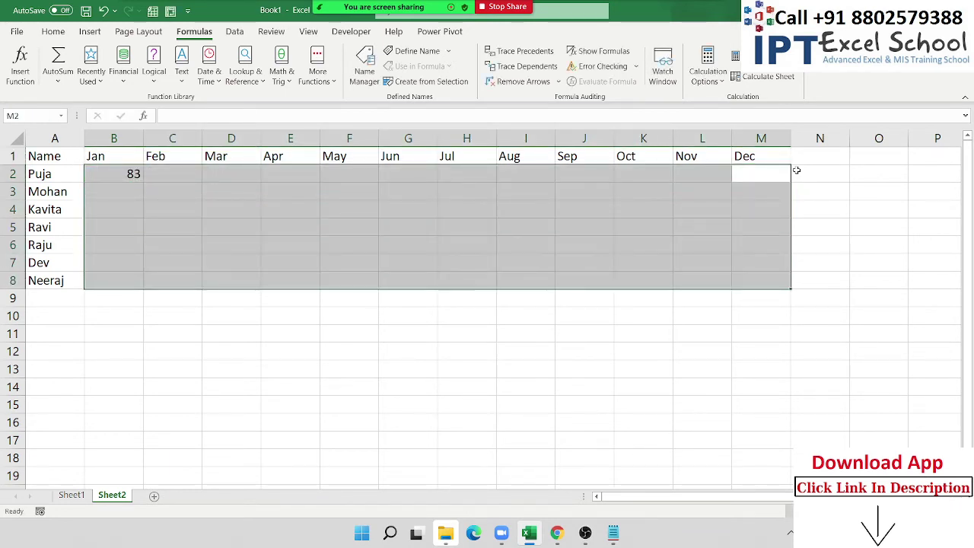
key(ctrl+r)
key(ctrl+d)
Step: Copy the score grid and paste it back as fixed values
key(ctrl+c)
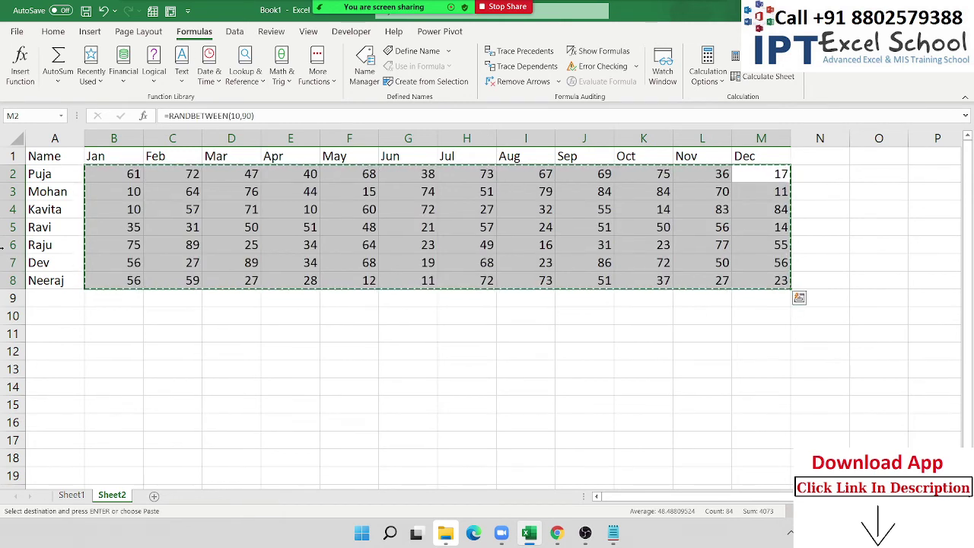
click(53, 32)
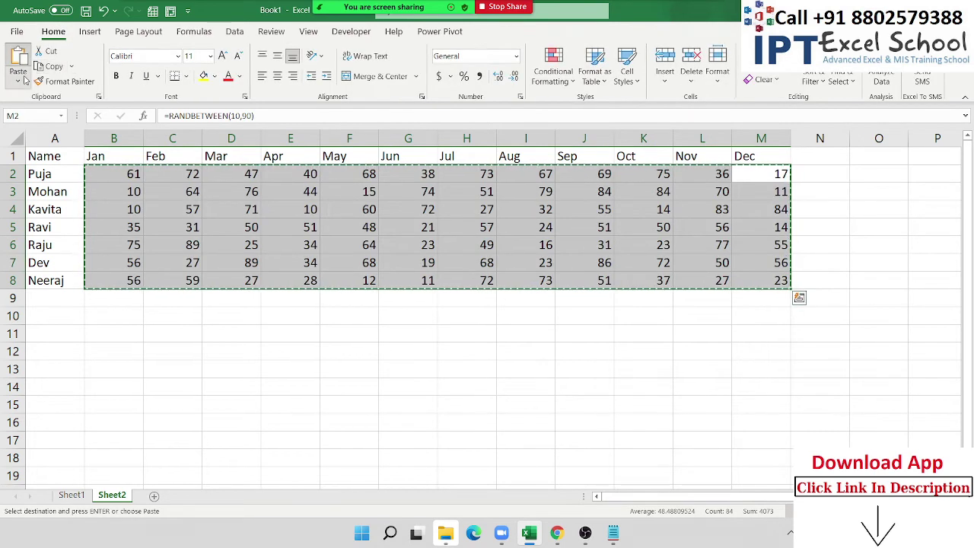
click(18, 81)
click(15, 177)
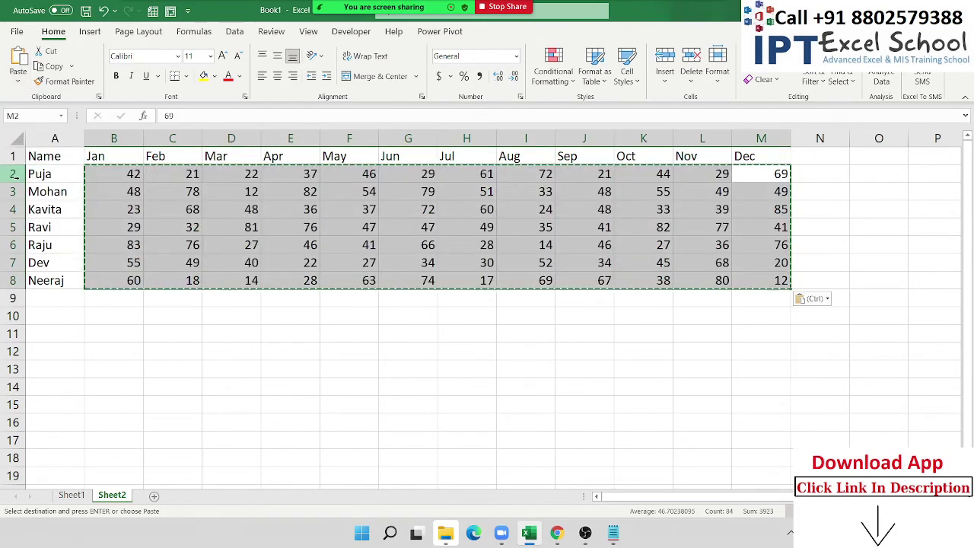
Step: Copy the Name header and Puja labels below the score table at A13
click(141, 179)
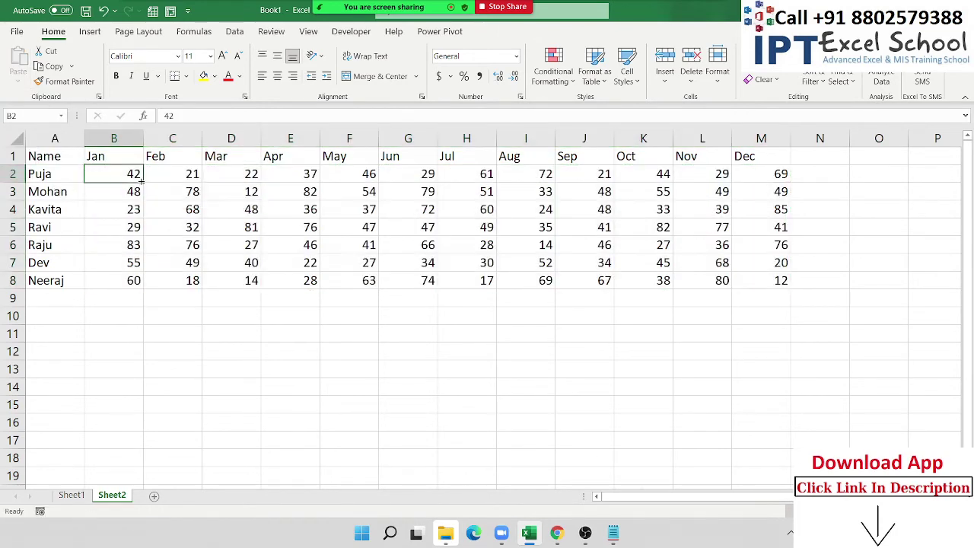
click(67, 182)
key(ctrl+shift+Down)
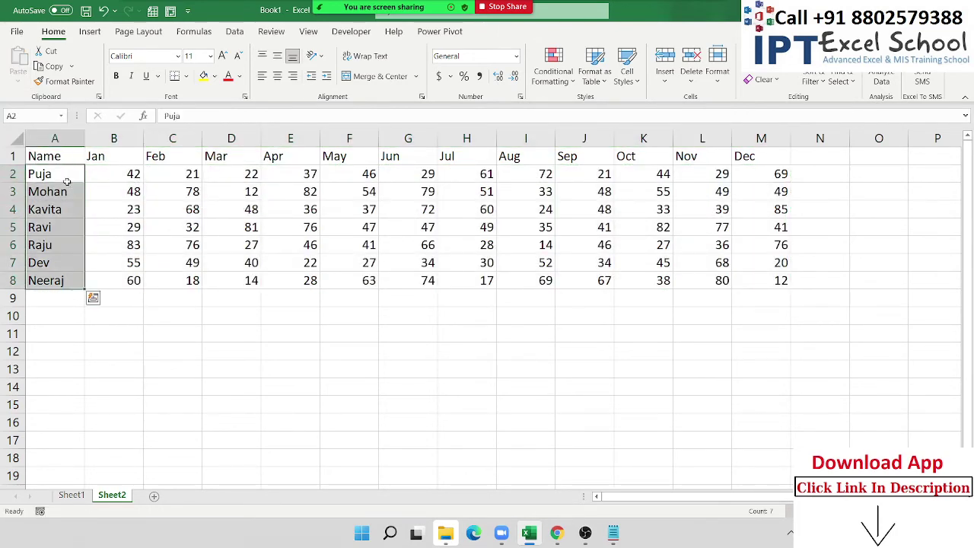
key(ctrl+c)
click(67, 181)
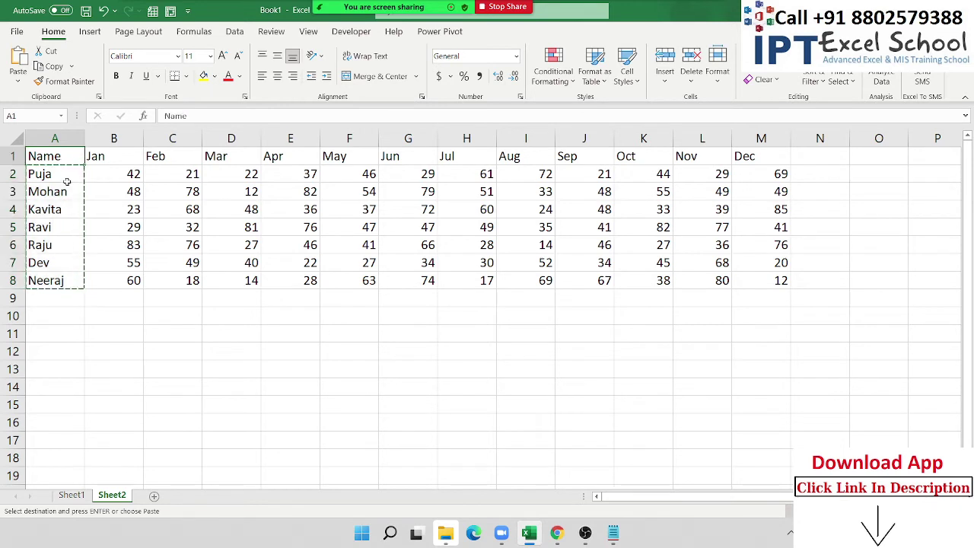
key(ctrl+v)
key(ctrl+c)
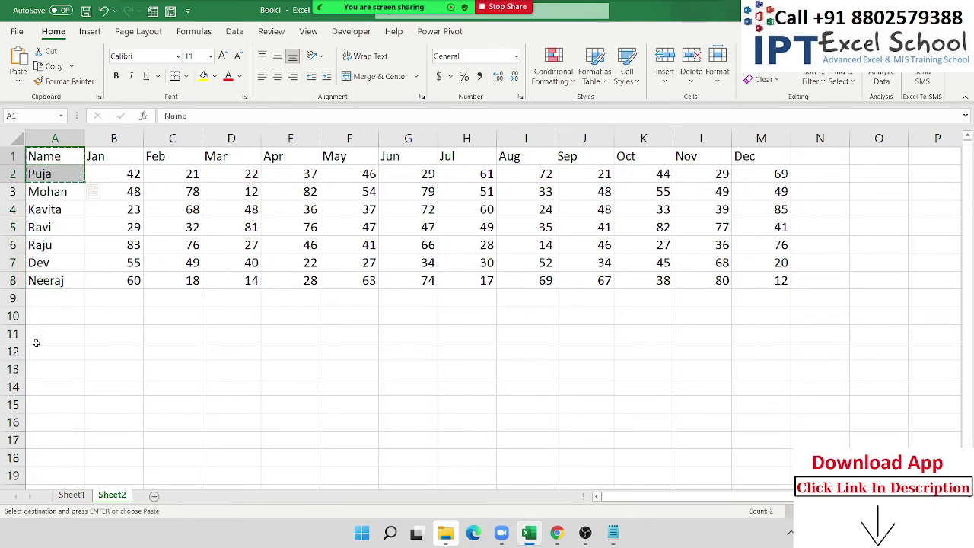
click(43, 367)
key(ctrl+v)
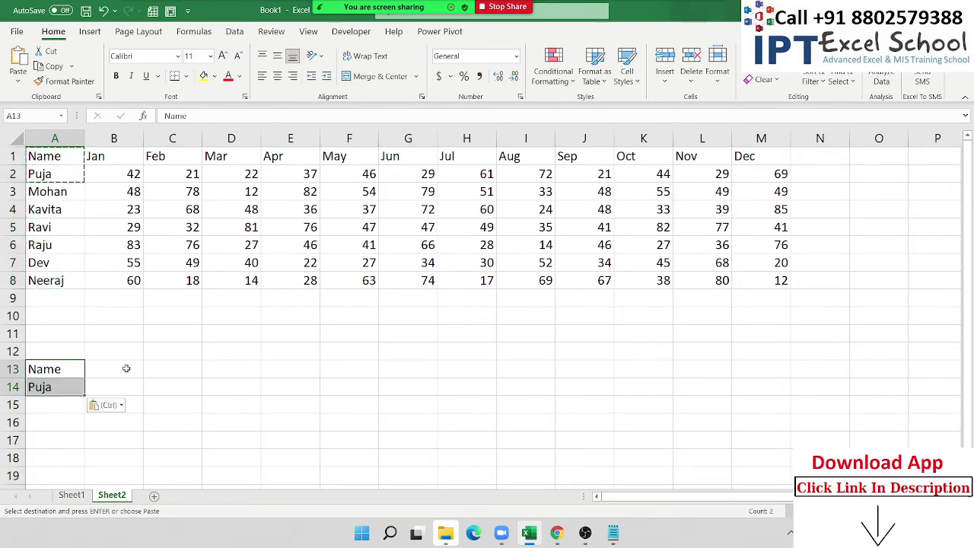
Step: Add a Q header in B12 with quarter 1 beneath it
click(126, 369)
key(Up)
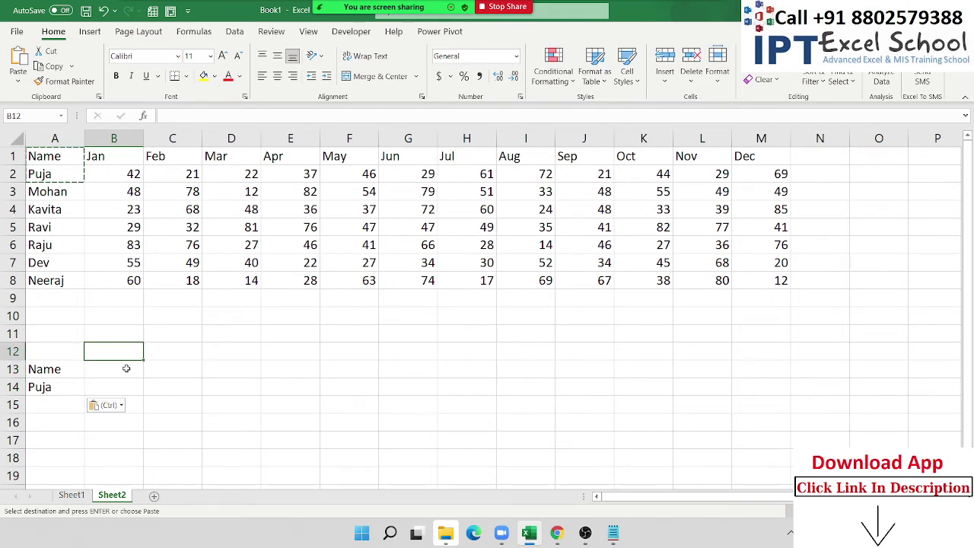
text(Q)
key(Return)
text(1)
key(Return)
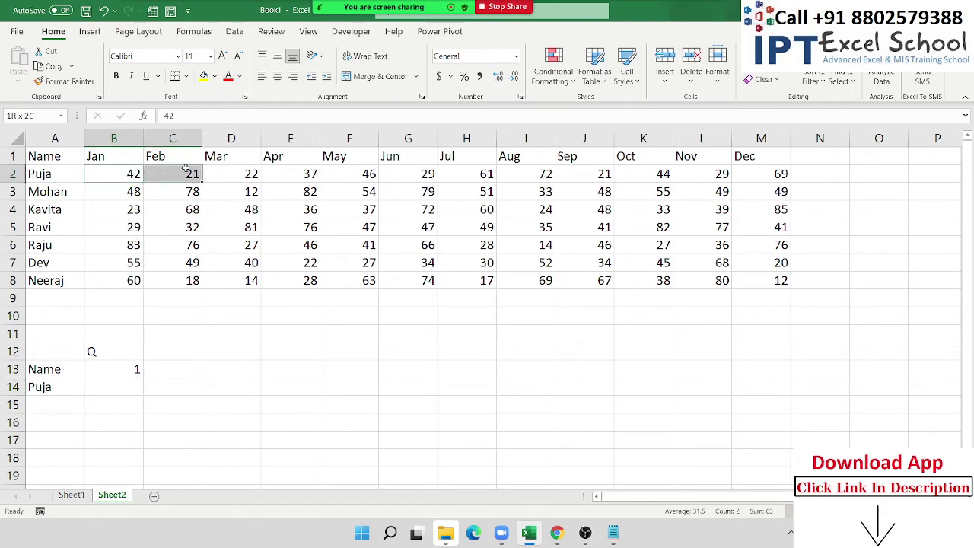
Step: Check Puja's January–March scores and enter her quarter total of 85
drag(195, 171, 230, 173)
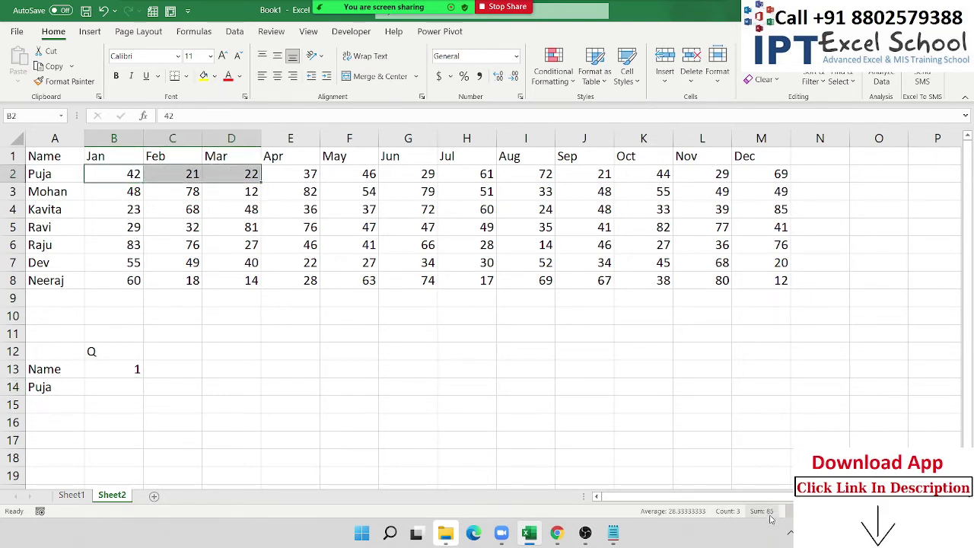
click(114, 368)
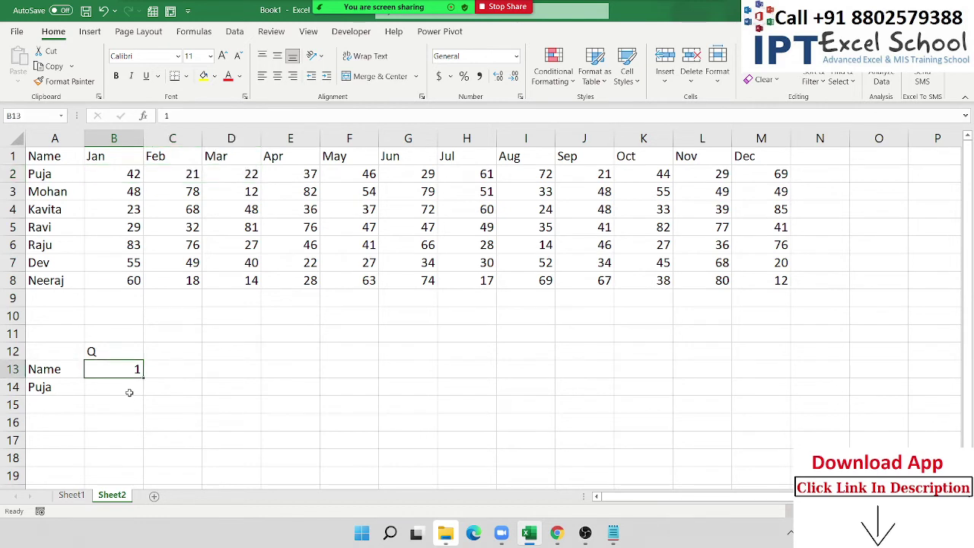
click(129, 392)
text(85)
key(Return)
Step: Change the quarter to 2 and enter Puja's April–June total of 112
click(129, 390)
key(Up)
text(2)
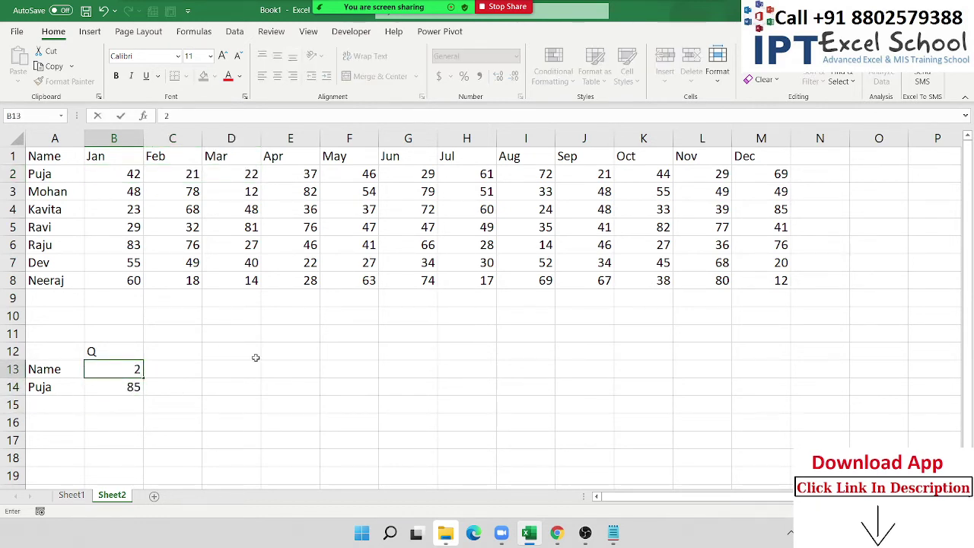
click(285, 348)
click(283, 176)
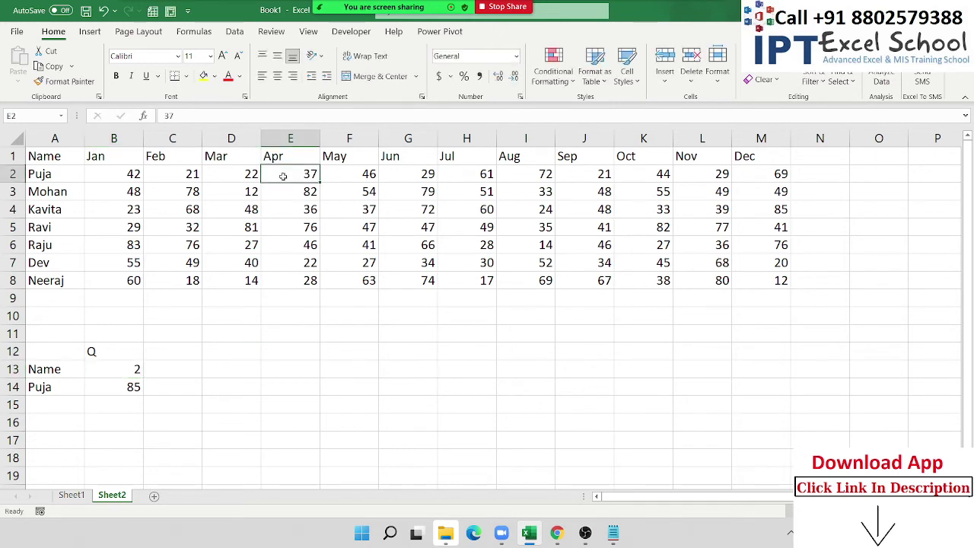
key(shift+Right)
key(shift+Right)
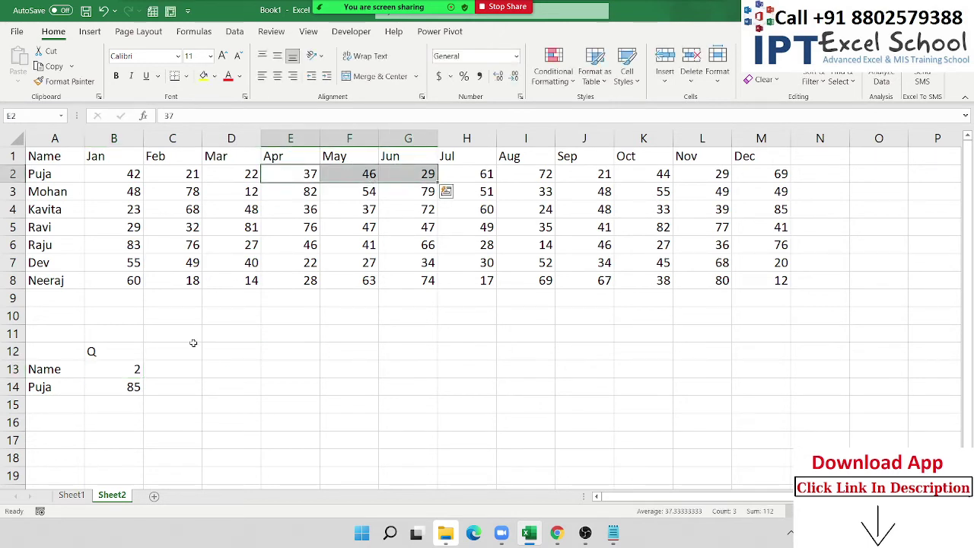
click(128, 389)
text(112)
key(Return)
Step: Replace the name with Dev and enter his April–June total of 83
click(128, 389)
key(Left)
text(Dev)
key(Return)
click(126, 262)
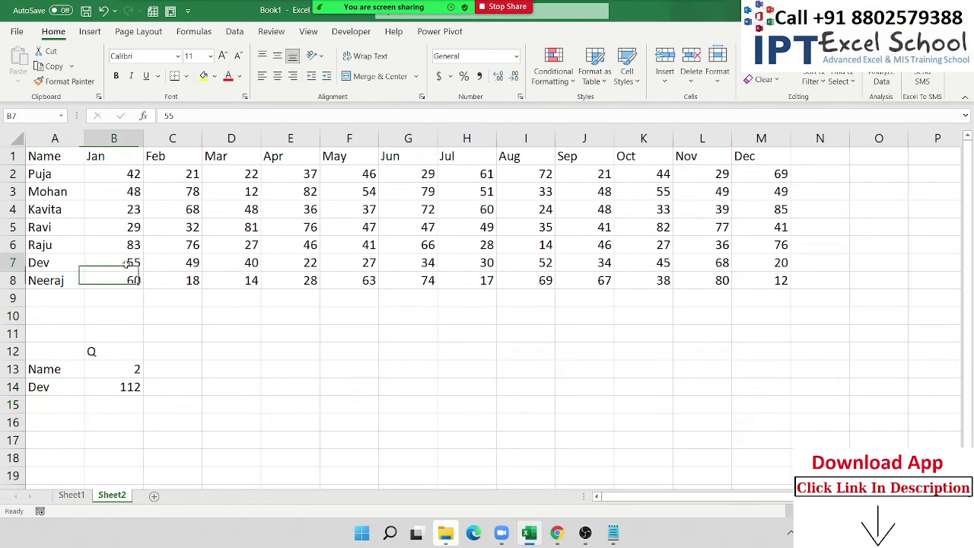
key(Right)
key(Right)
key(Right)
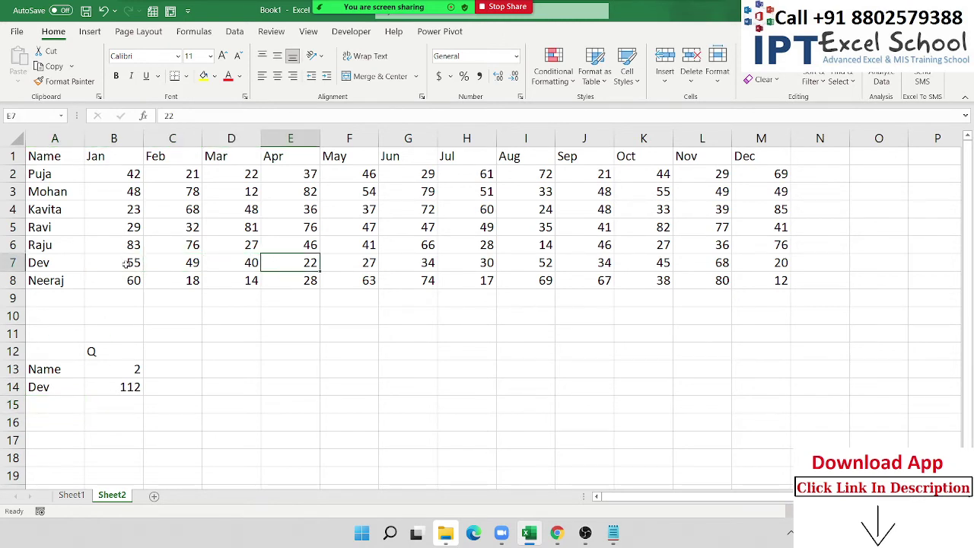
key(shift+Right)
key(shift+Right)
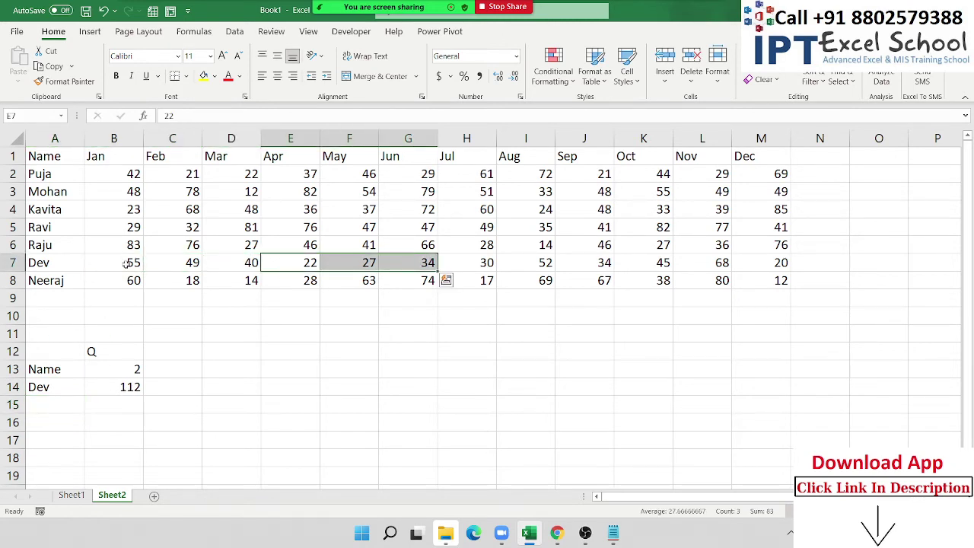
click(96, 388)
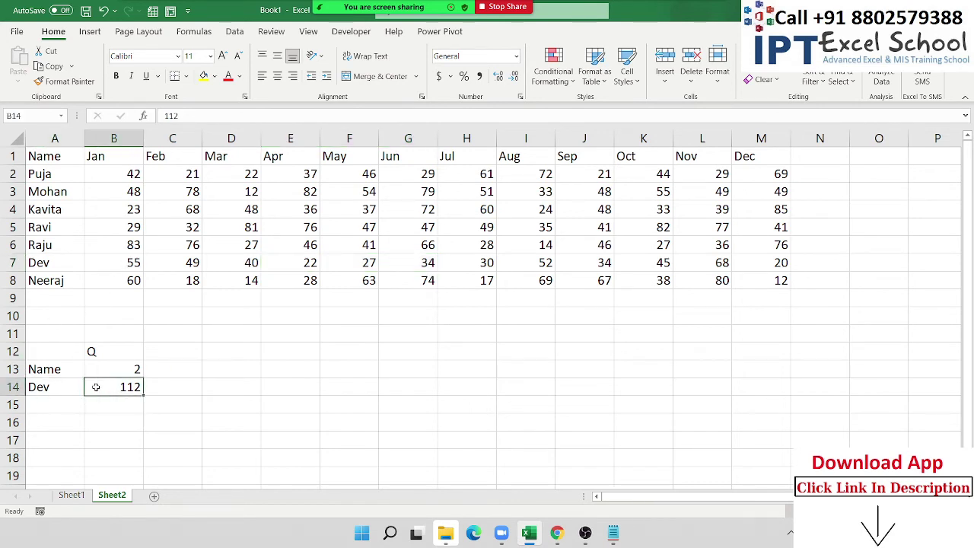
text(83)
key(Return)
click(96, 386)
key(Up)
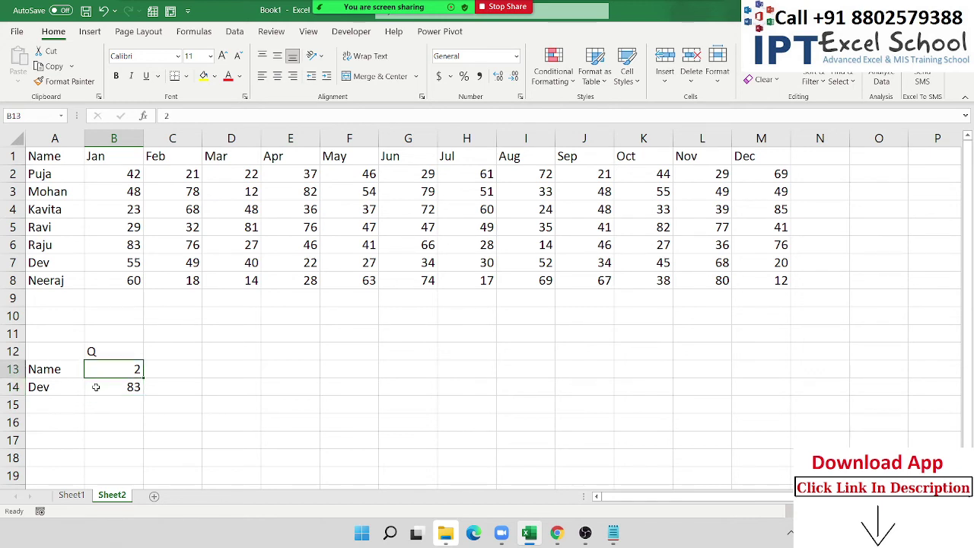
key(Right)
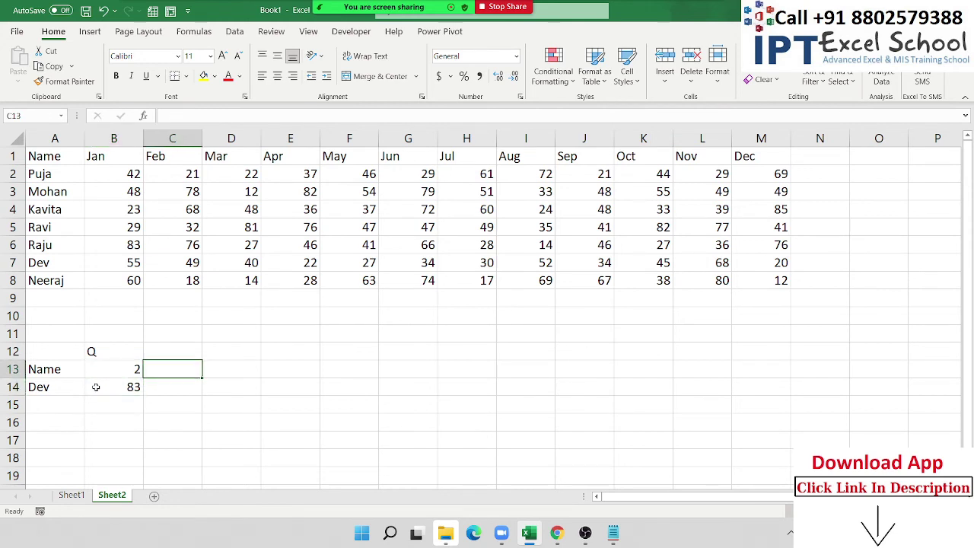
key(Left)
key(Right)
key(Left)
text(1)
key(Return)
key(Up)
key(Right)
key(Left)
text(2)
key(Return)
key(Up)
key(Right)
key(Left)
key(Right)
text(=IF()
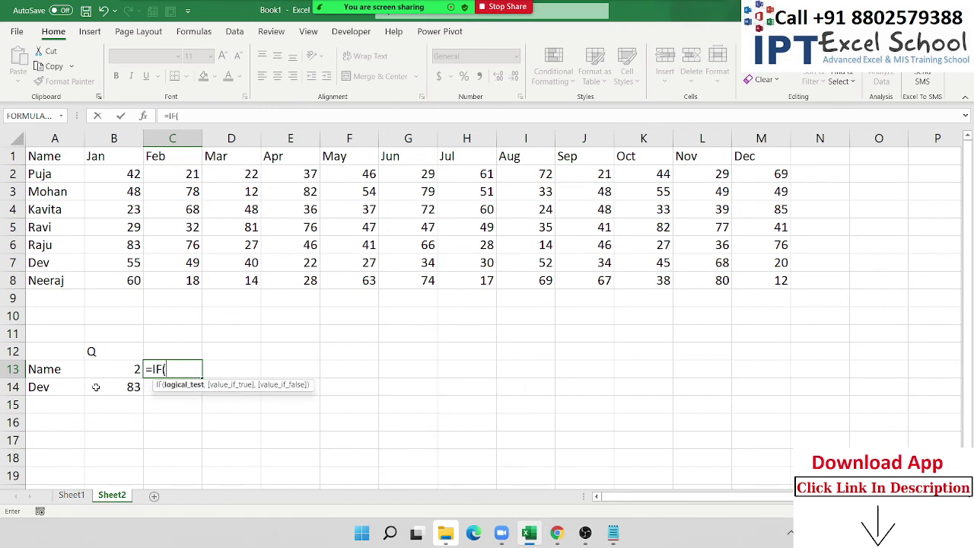
key(Left)
text(=1,"JAN",IF()
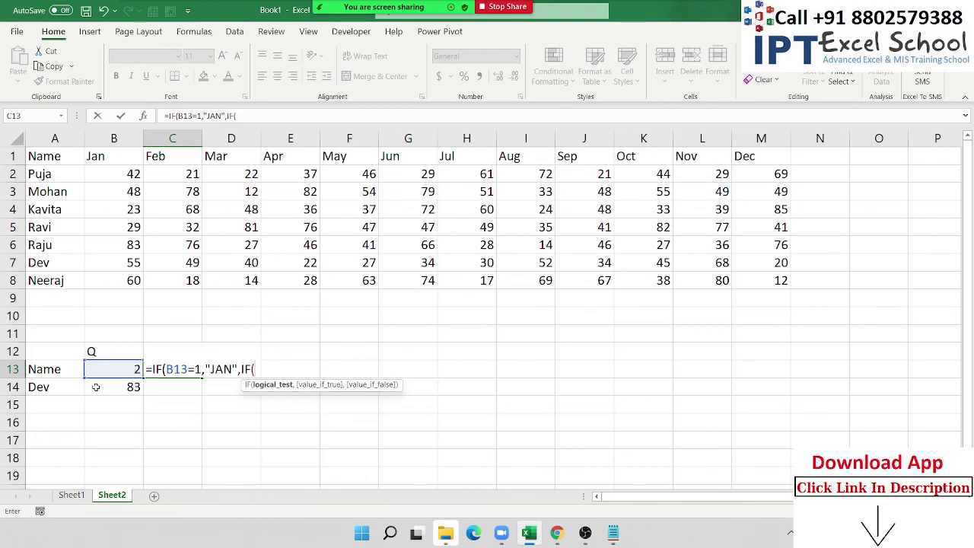
key(Left)
text(="2)
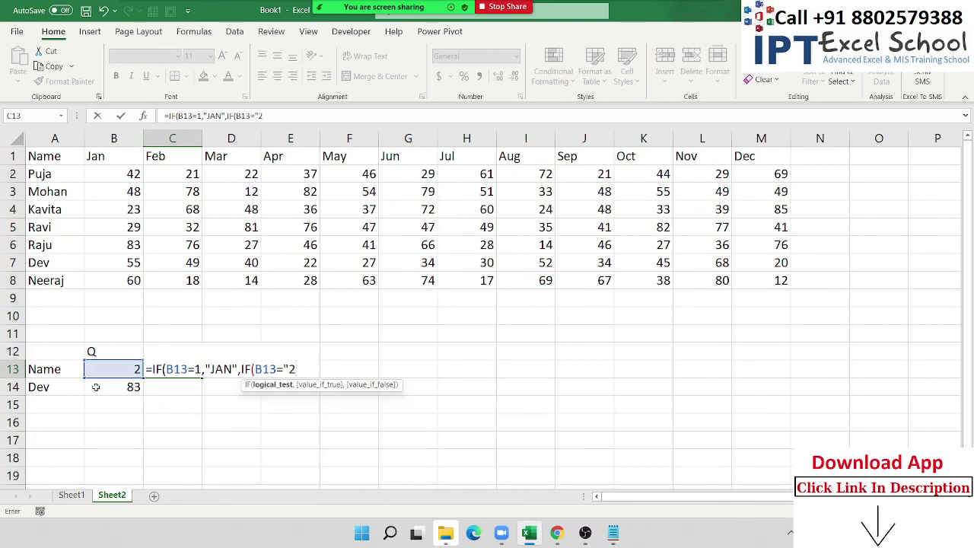
key(Escape)
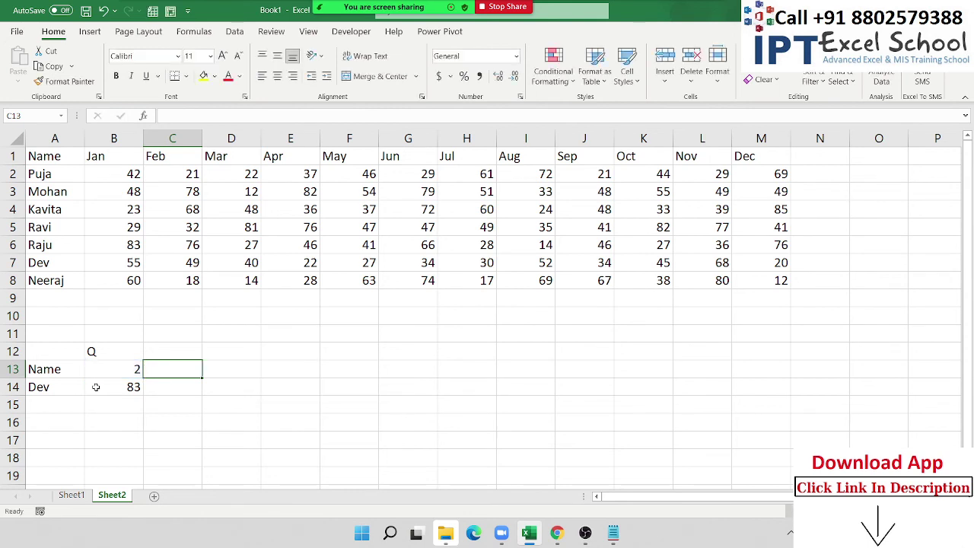
Step: Enter =CHOOSE(B13,"JAN","Apr","Jul","OCT") in C13, which returns Apr for quarter 2
text(=)
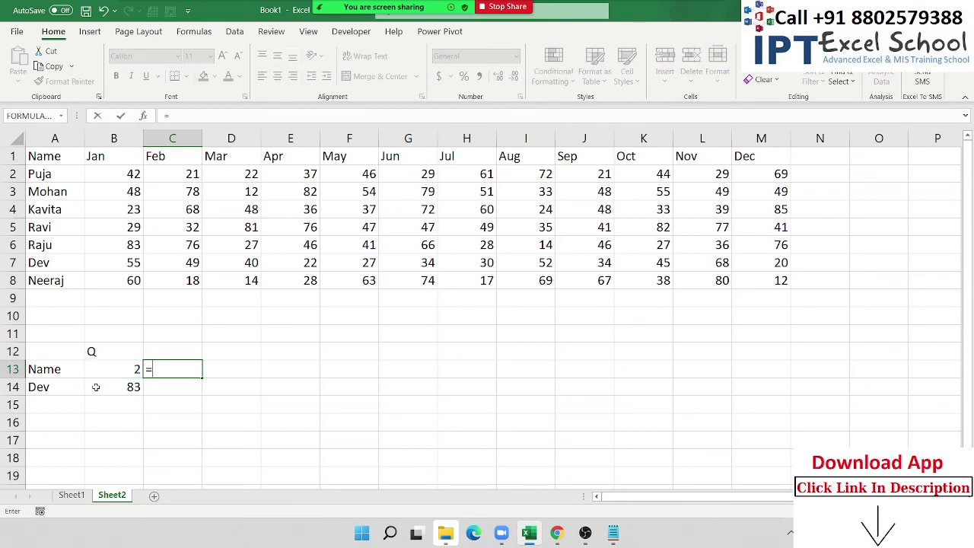
text(choo)
key(Tab)
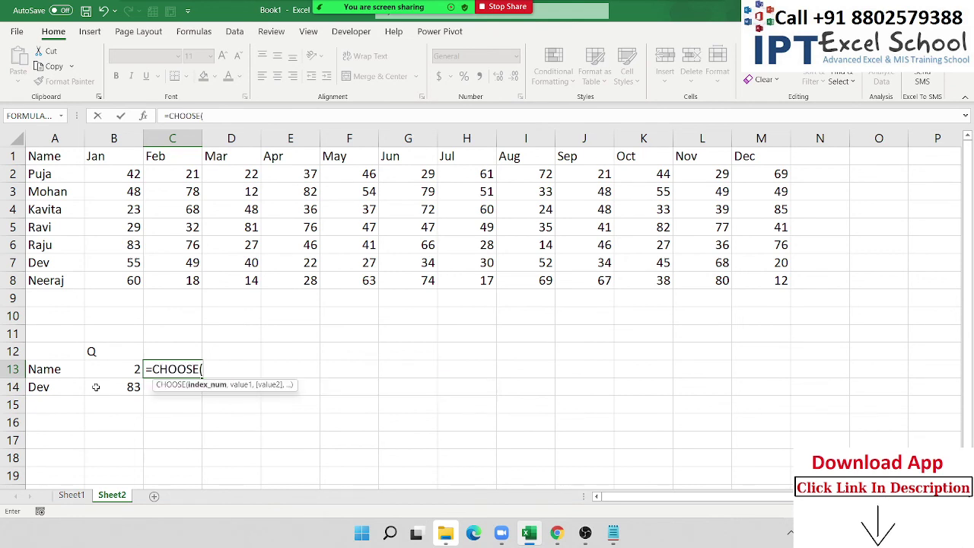
key(Left)
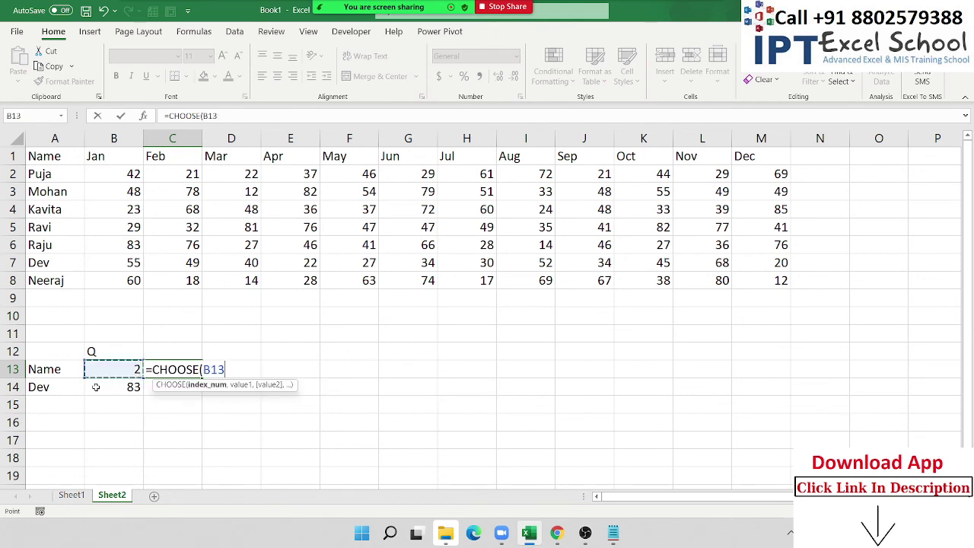
text(,)
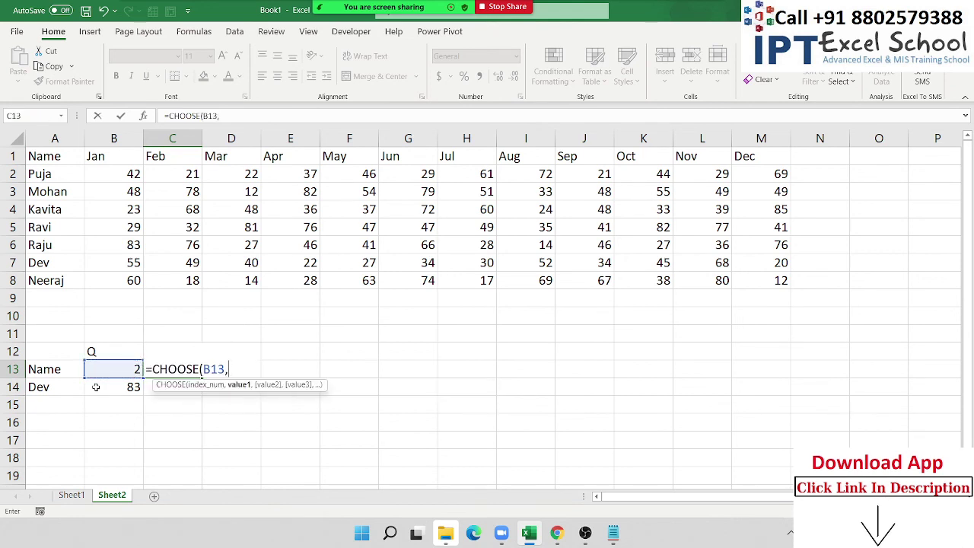
text("JAN","Apr",")
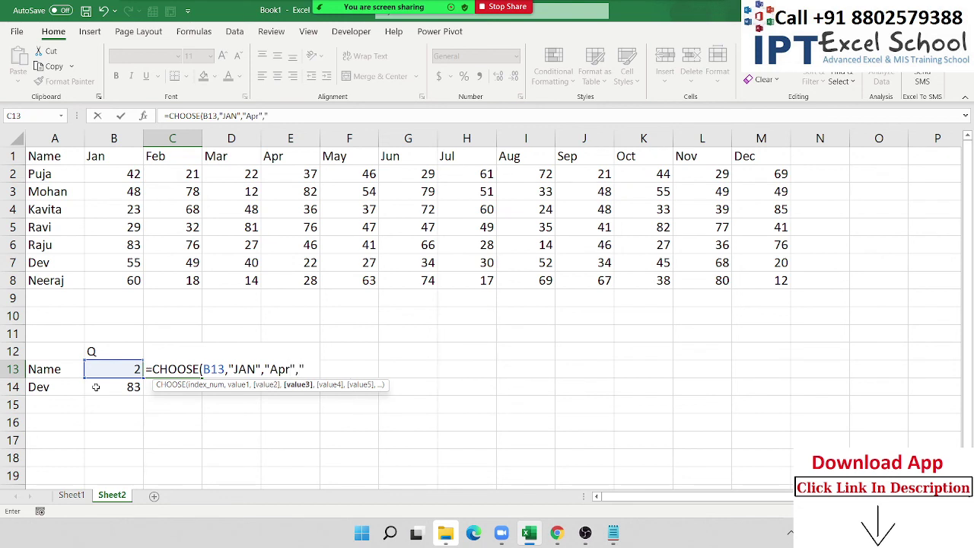
text(Jul",")
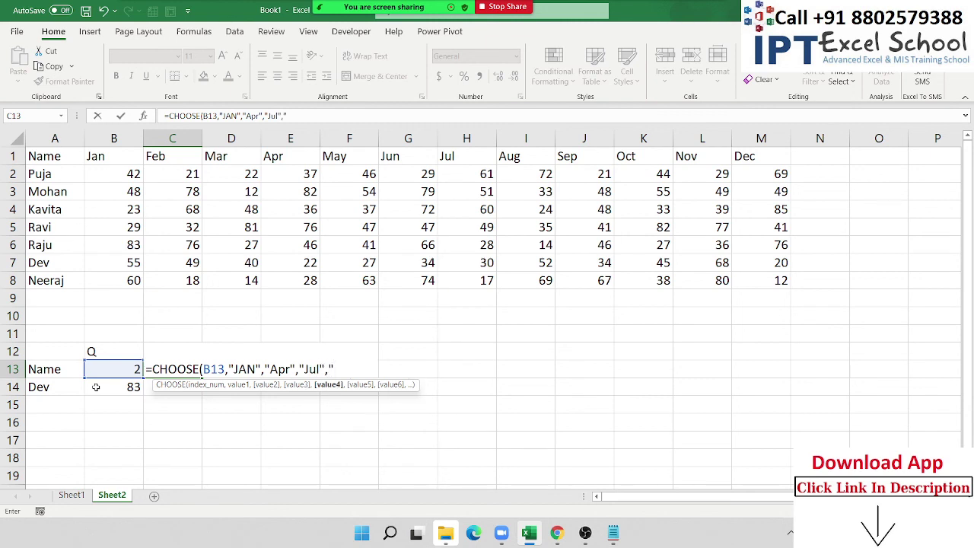
text(OCT"))
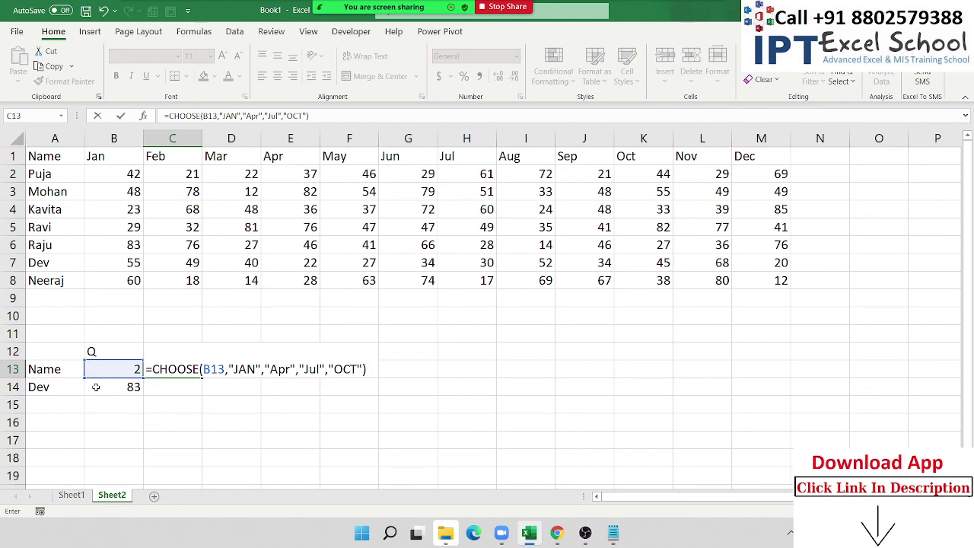
key(Return)
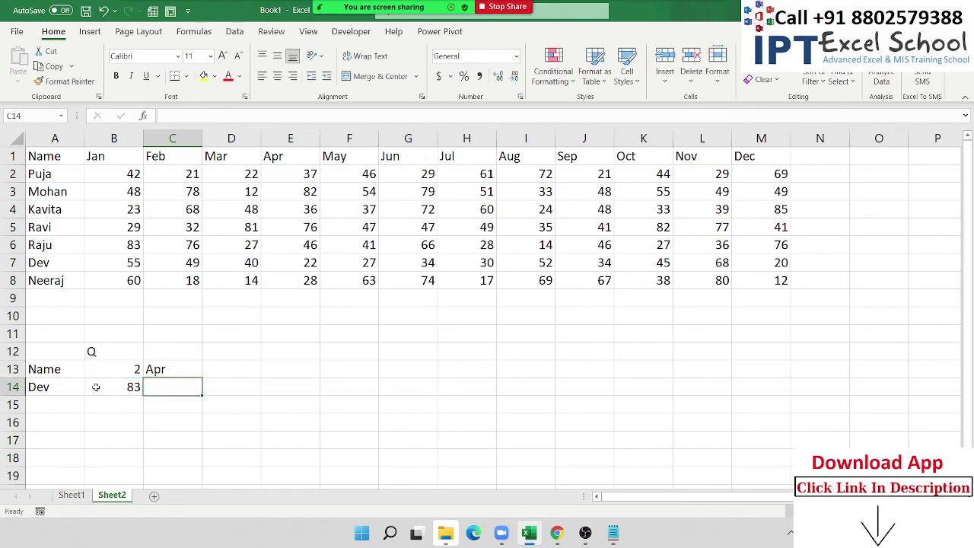
key(Up)
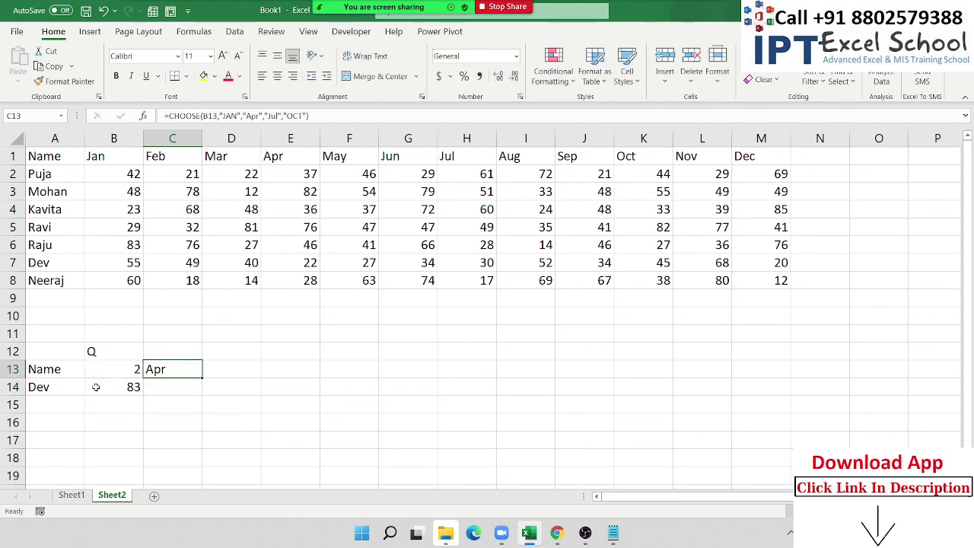